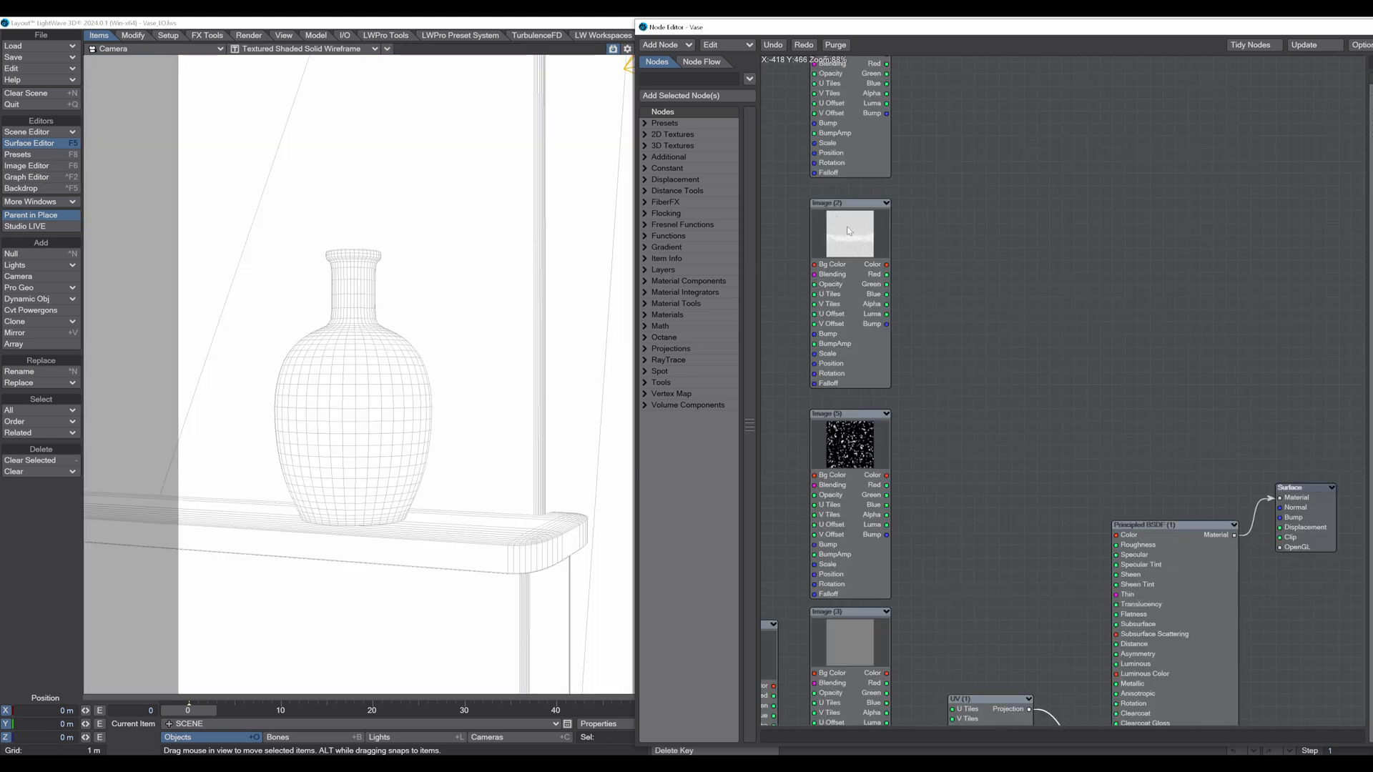
Add a scalar math Multiply node to the vase surface network, placed beside the Image (2) node
scroll(1019, 348, "down", 3)
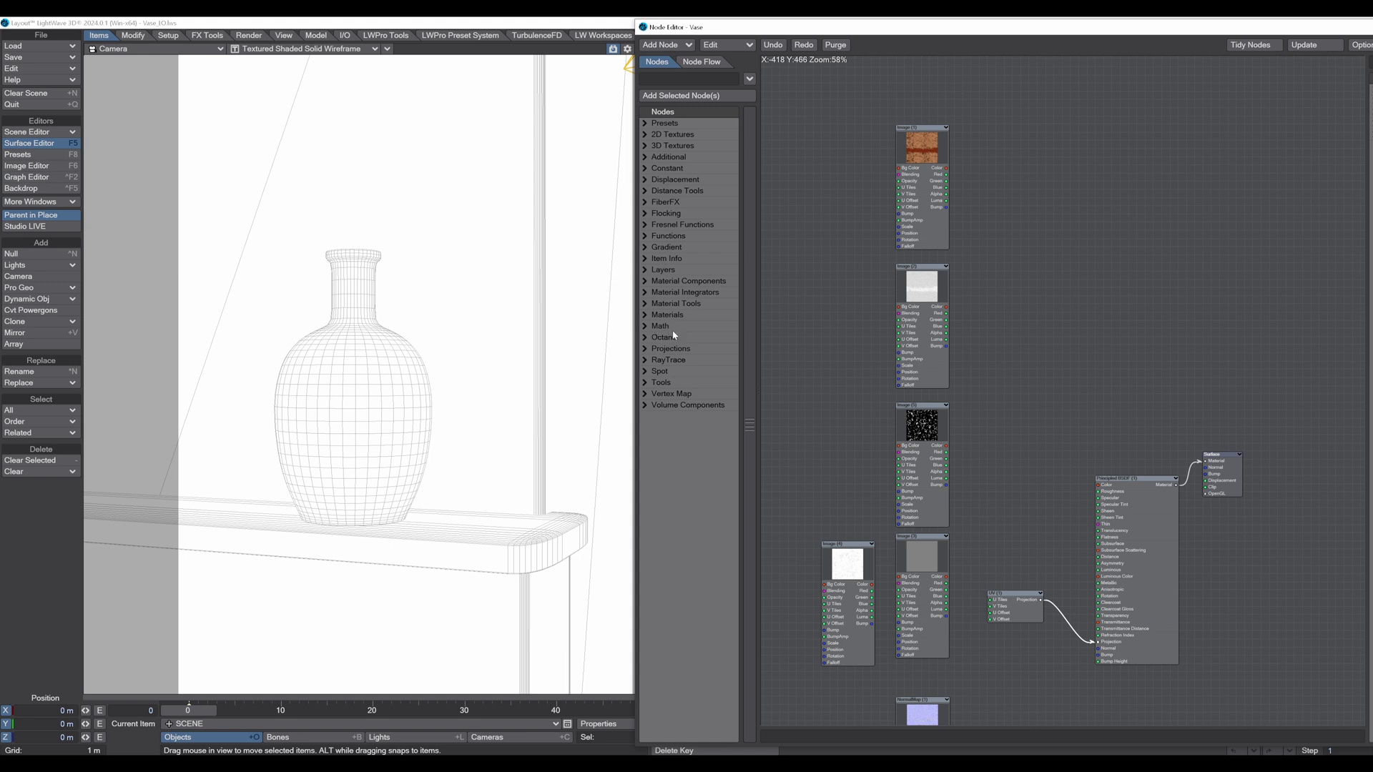
left_click(645, 327)
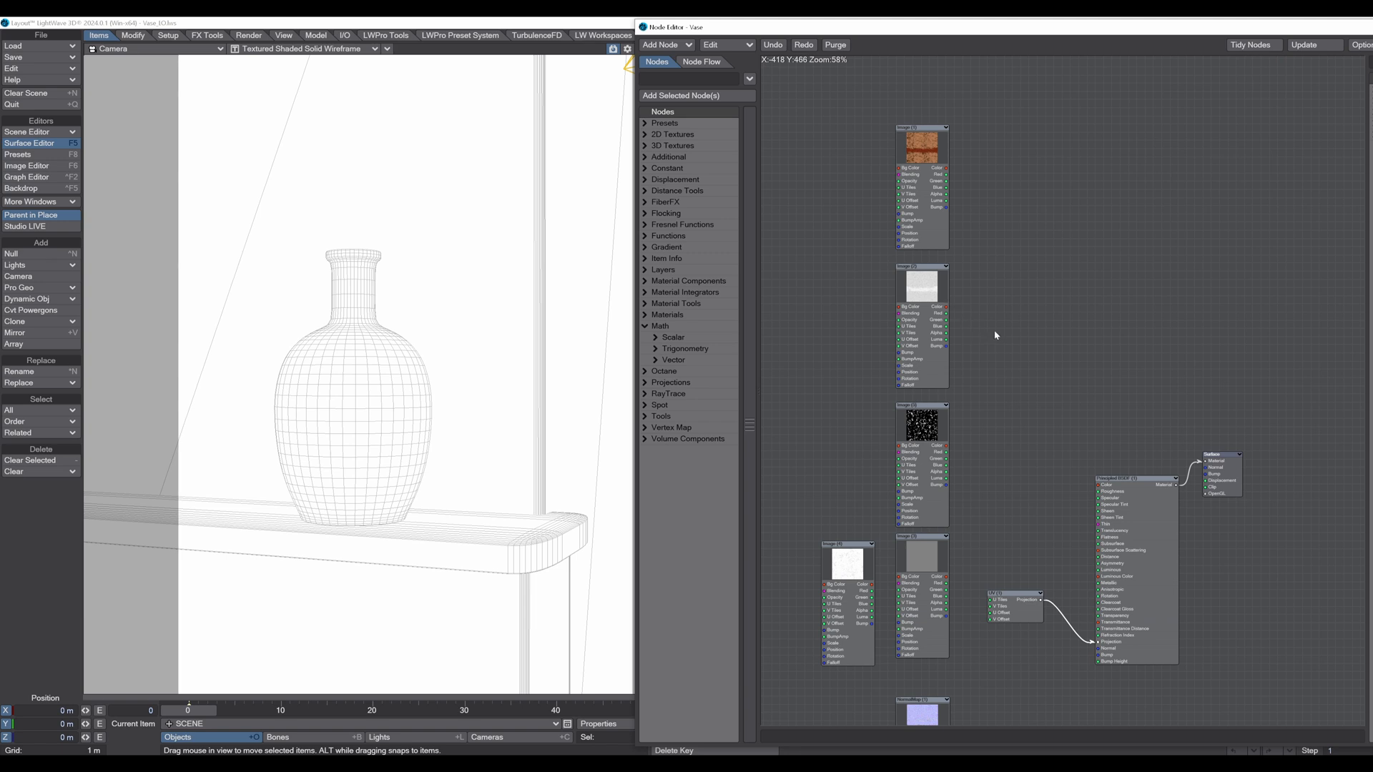
left_click(655, 338)
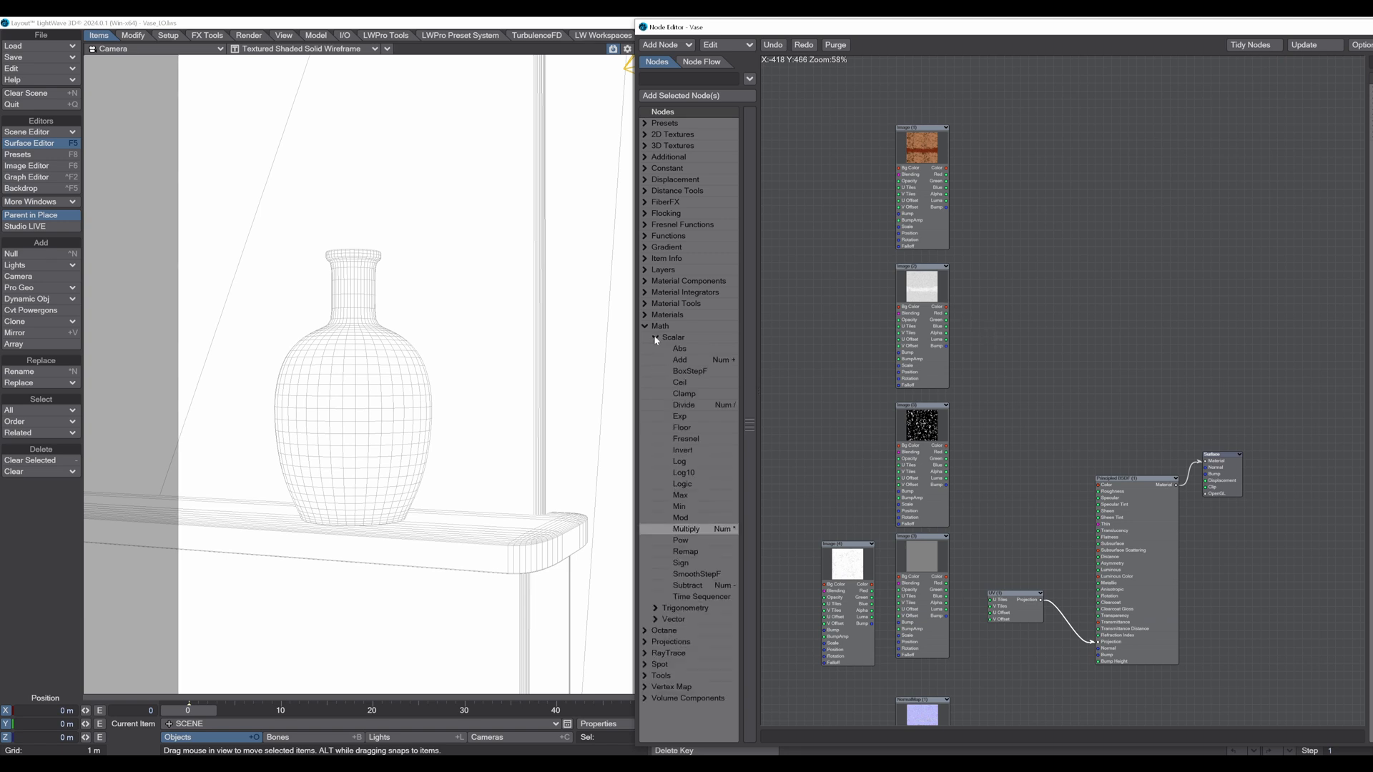
double_click(686, 531)
left_click_drag(1059, 389, 1035, 316)
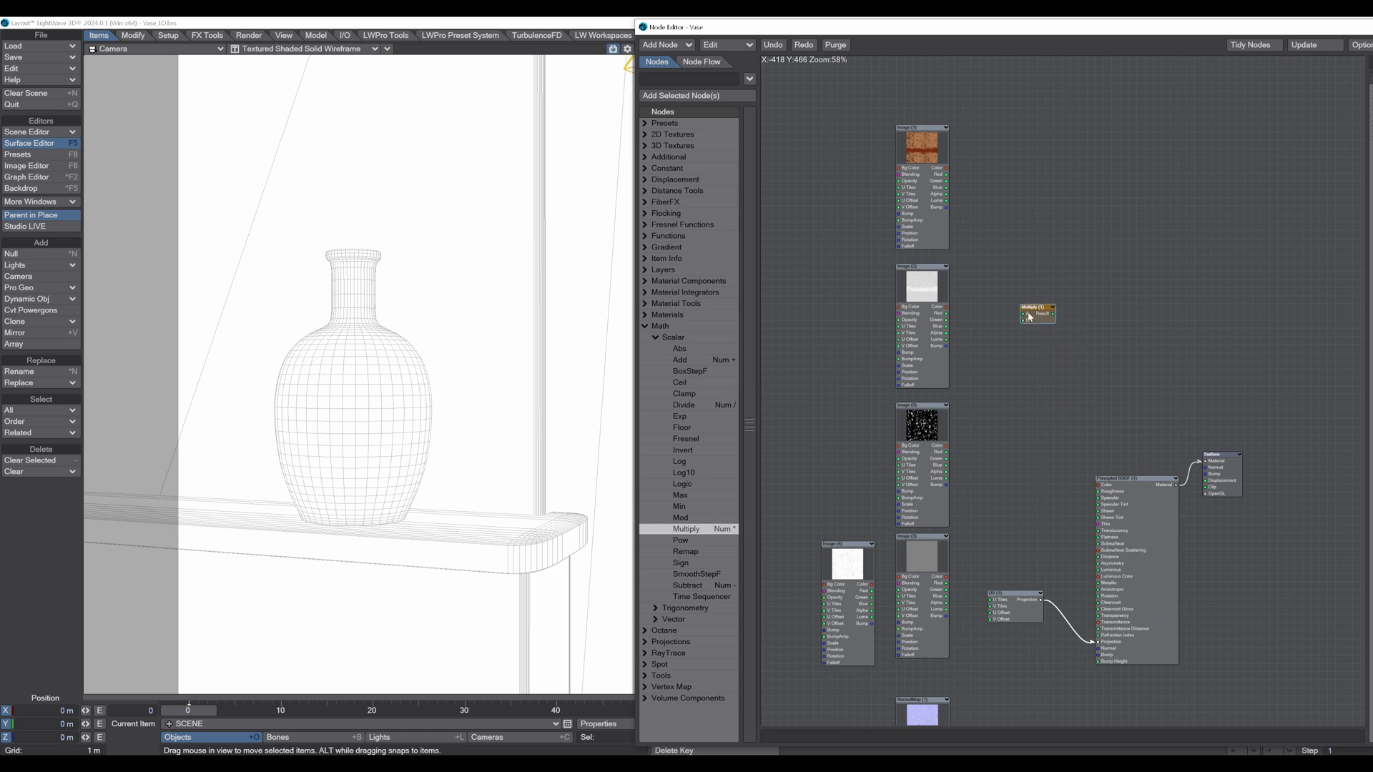
Connect the Luma outputs of Image (2) and Image (5) to the Multiply node's A and B inputs
scroll(1021, 341, "up", 3)
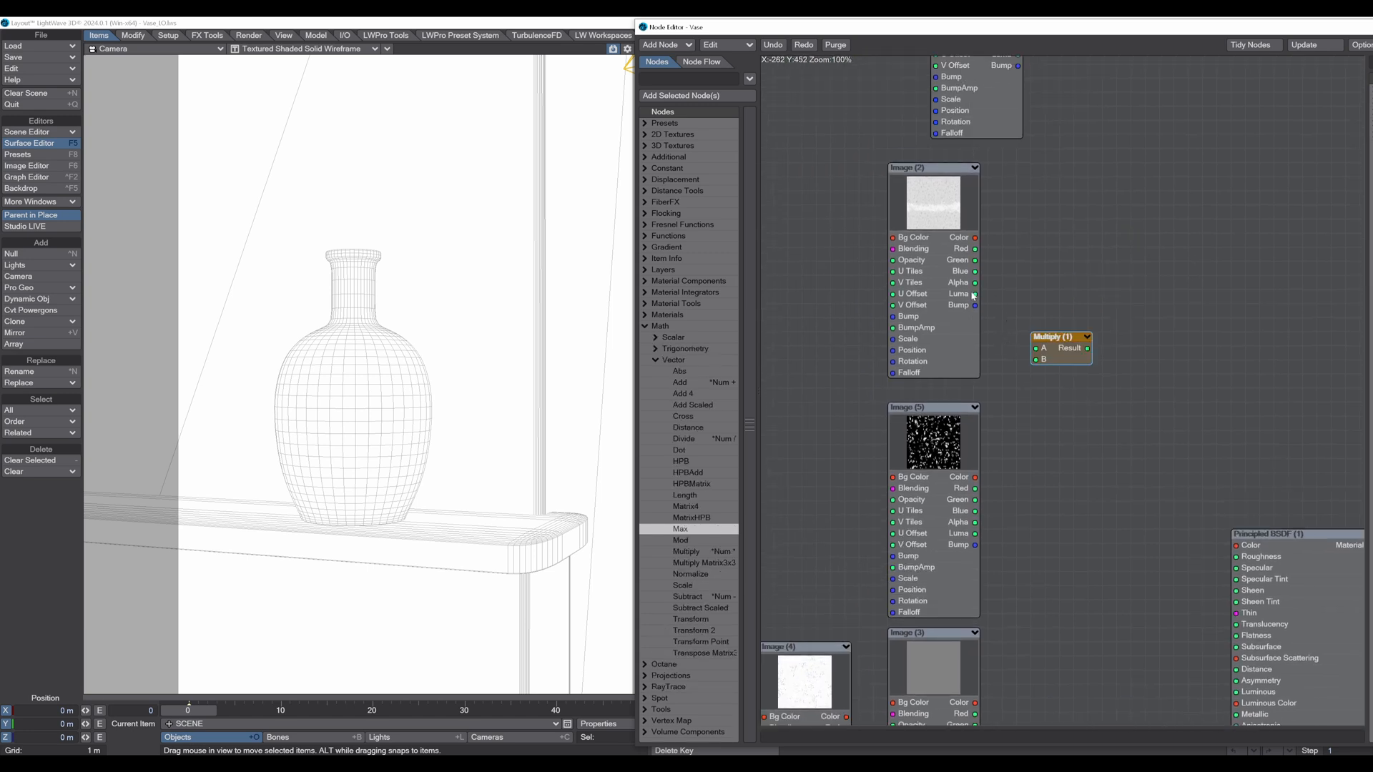
left_click_drag(973, 294, 1036, 348)
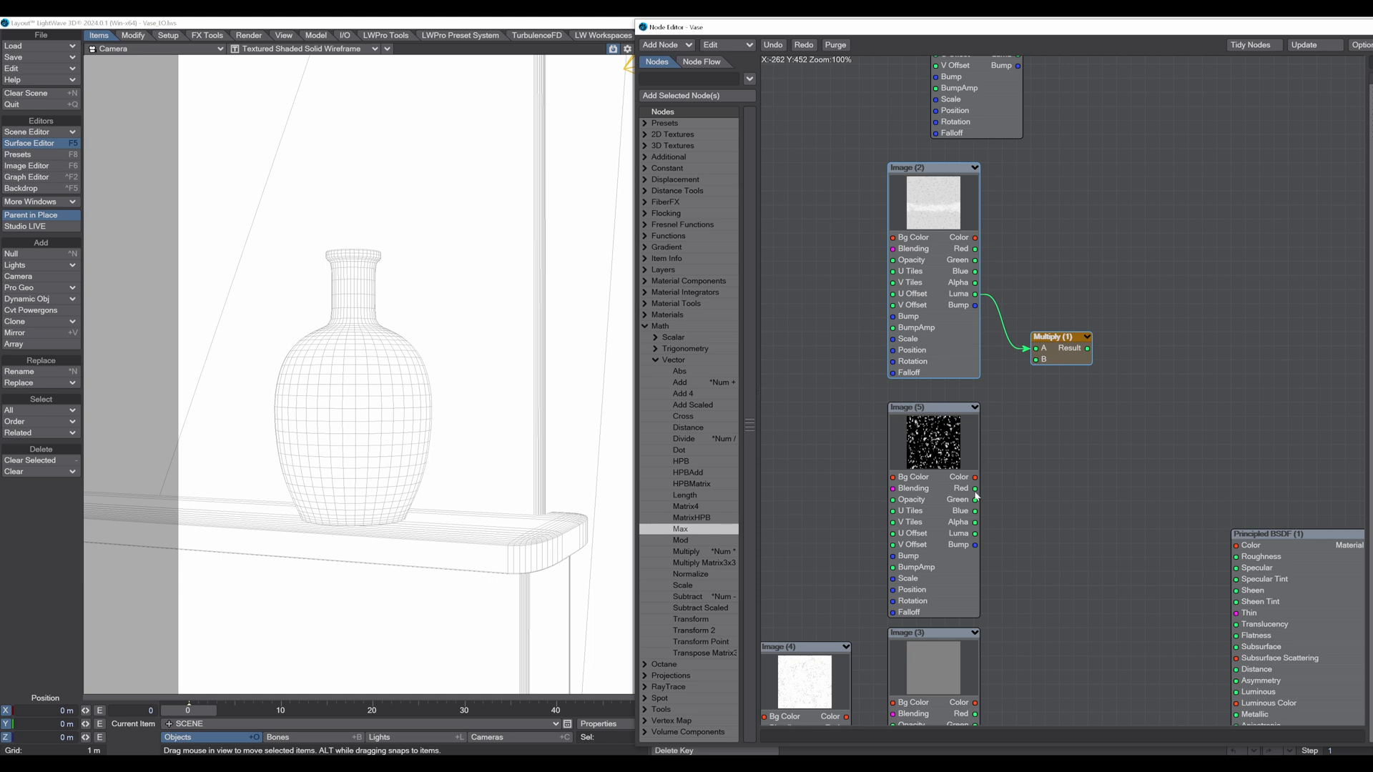
left_click_drag(974, 533, 1041, 365)
middle_click_drag(1063, 428, 928, 390)
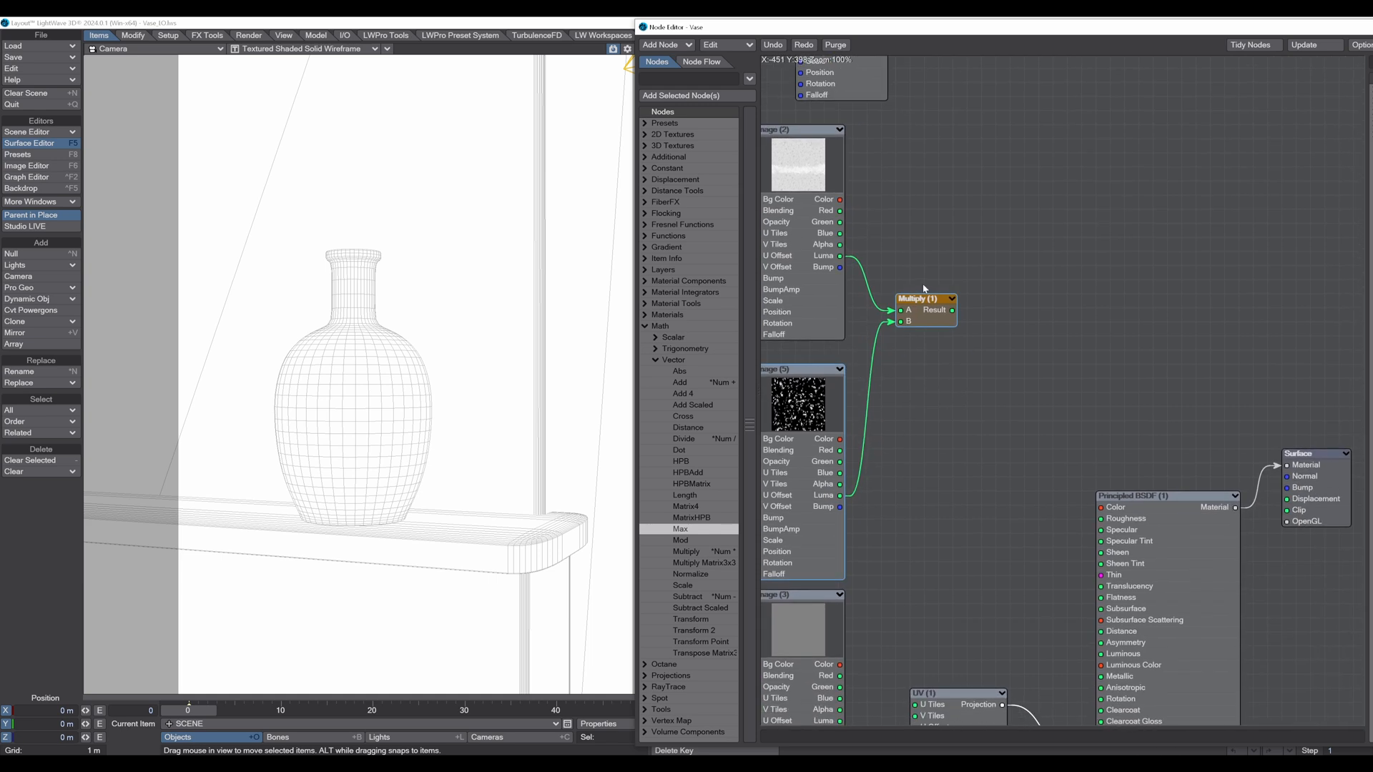
left_click_drag(927, 305, 928, 338)
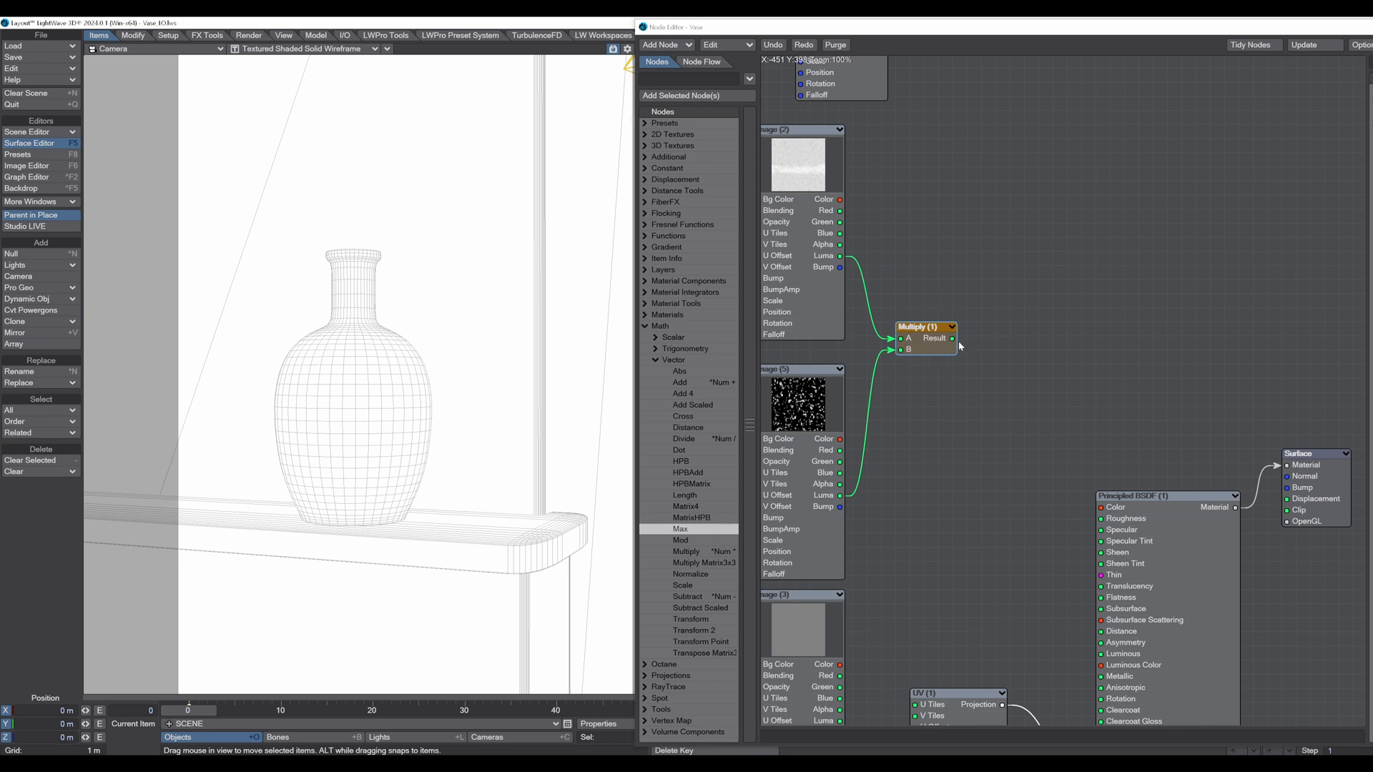
Feed the Multiply result into the Principled BSDF Color input and switch the camera viewport to VPR rendering
left_click_drag(952, 338, 1105, 506)
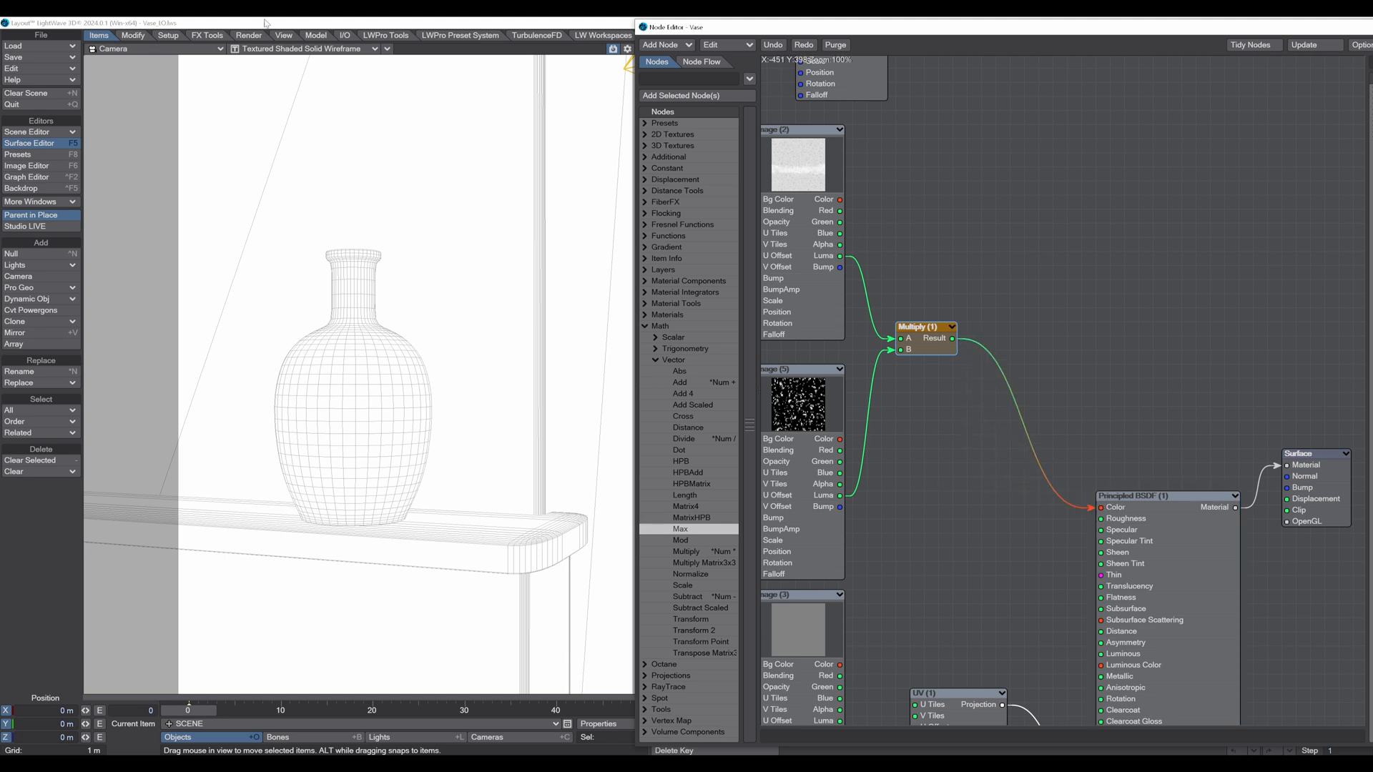
left_click(295, 54)
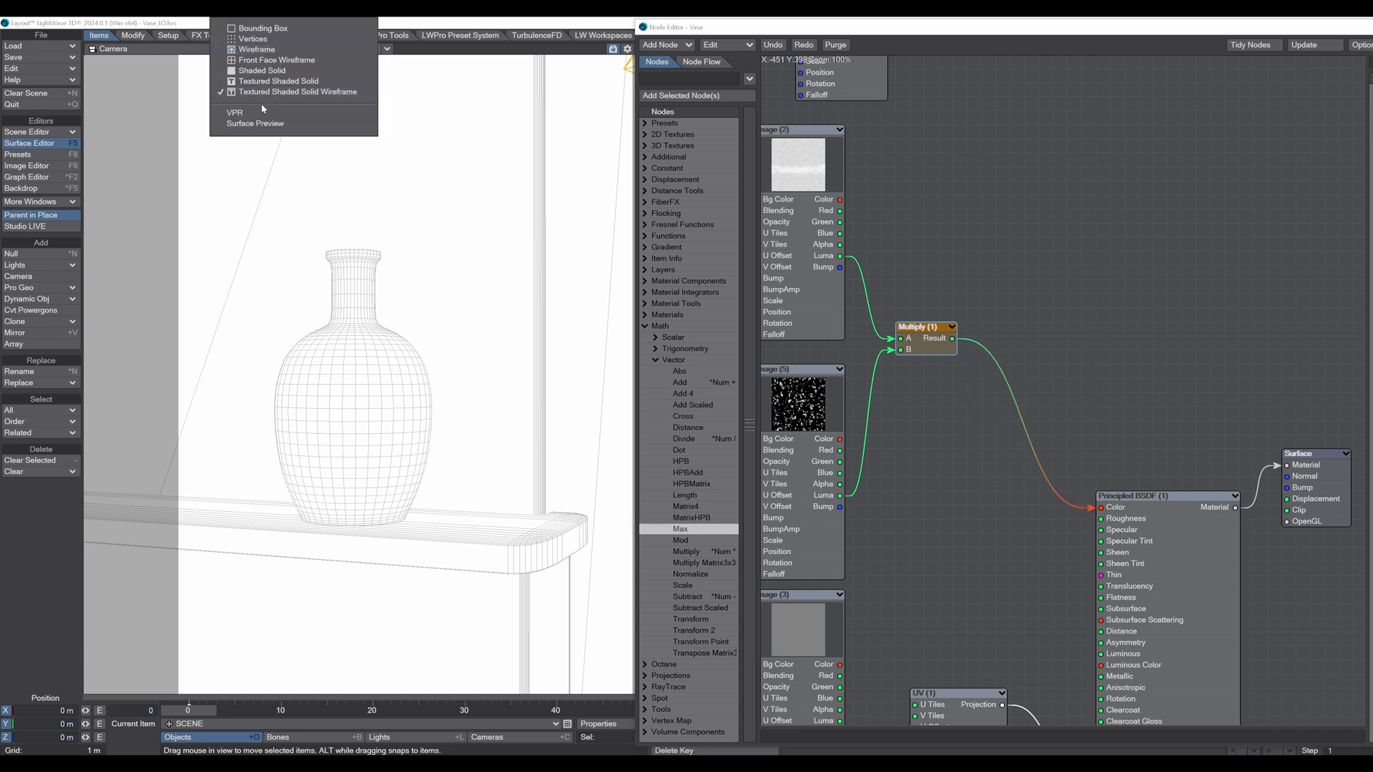
left_click(261, 113)
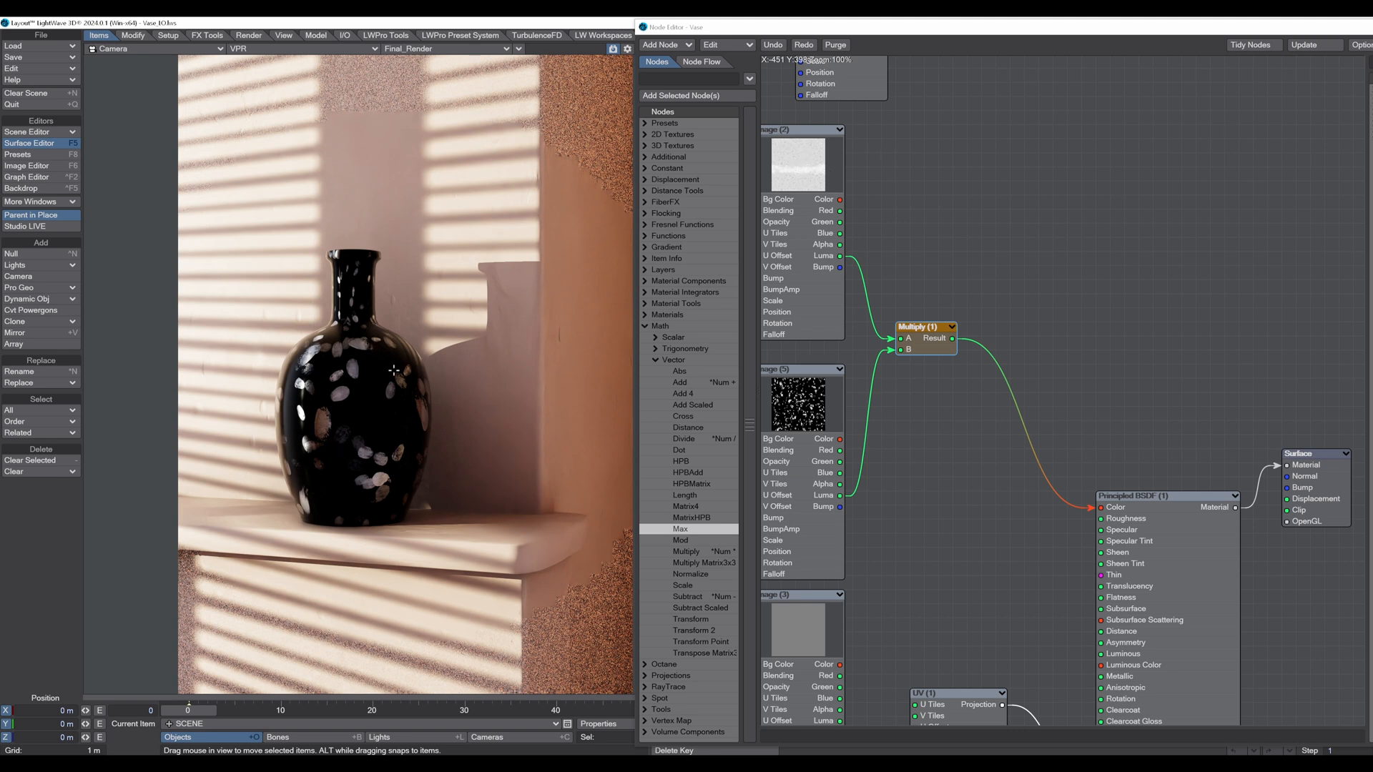
Add a scalar math Add node and a Scalar constant node next to the Multiply node
left_click_drag(915, 331, 908, 333)
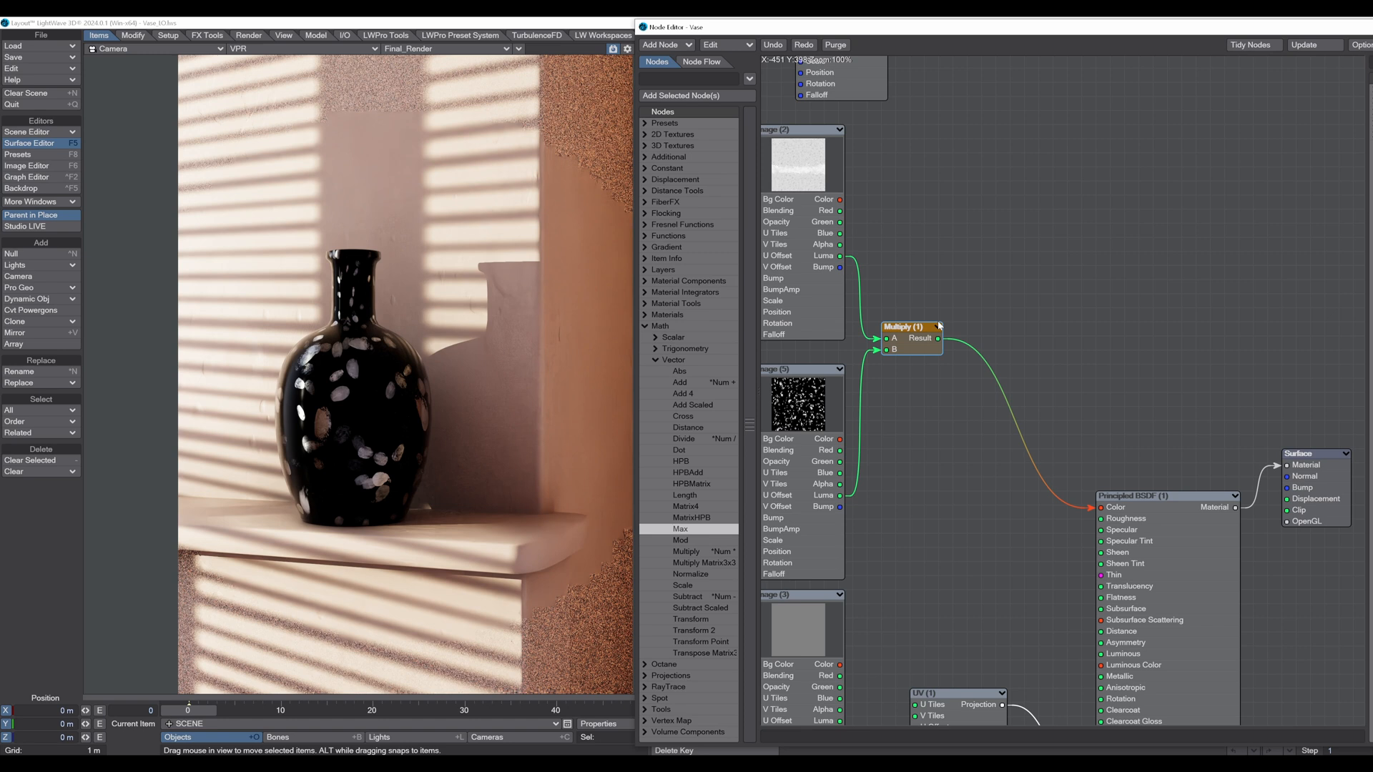
left_click(655, 361)
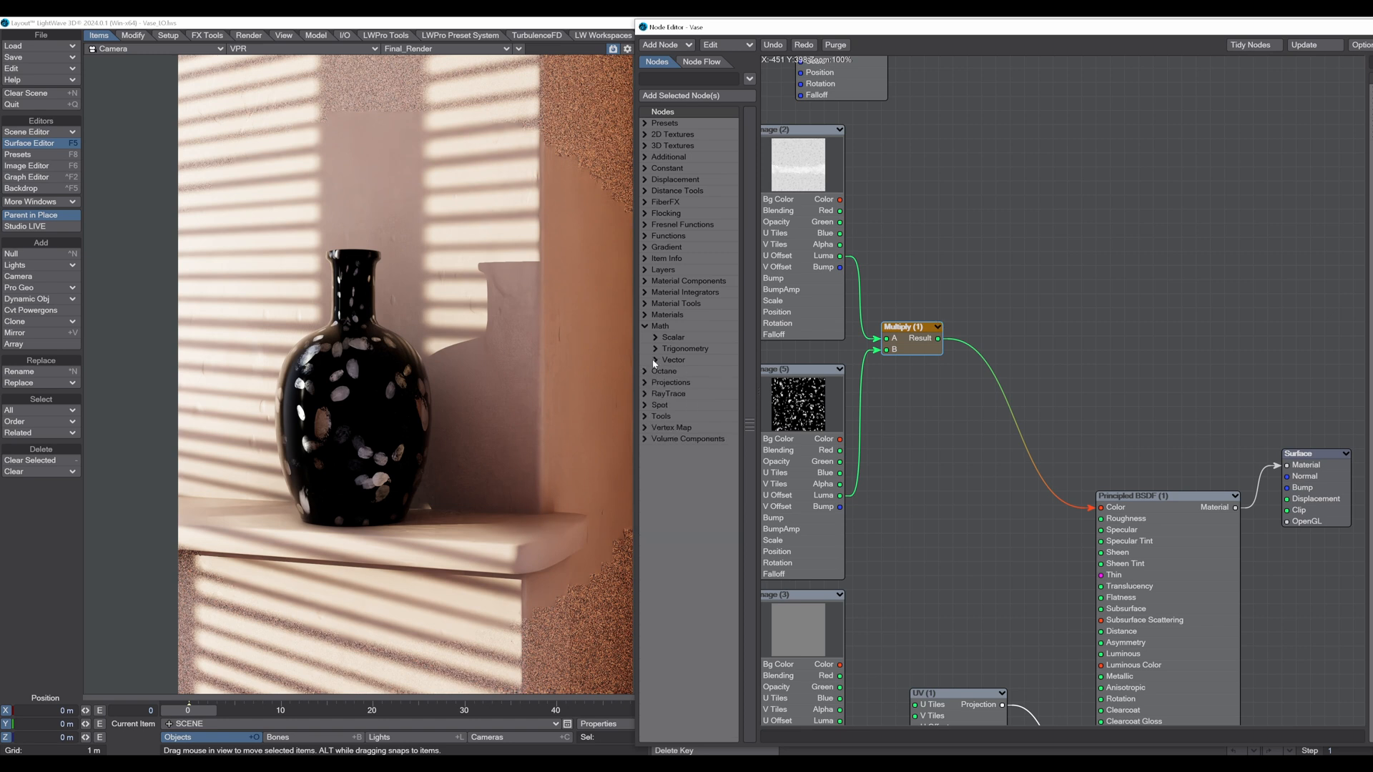
left_click(655, 339)
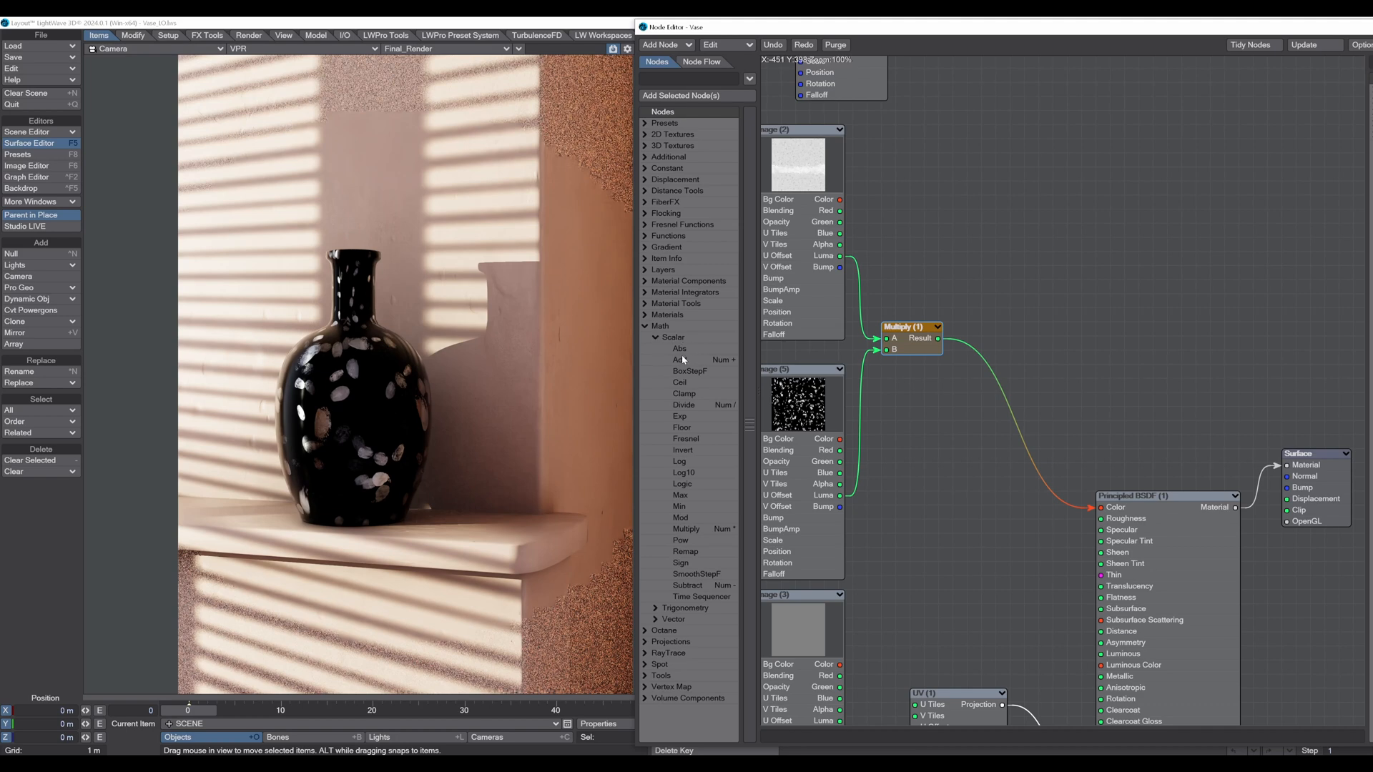
left_click_drag(680, 361, 1029, 272)
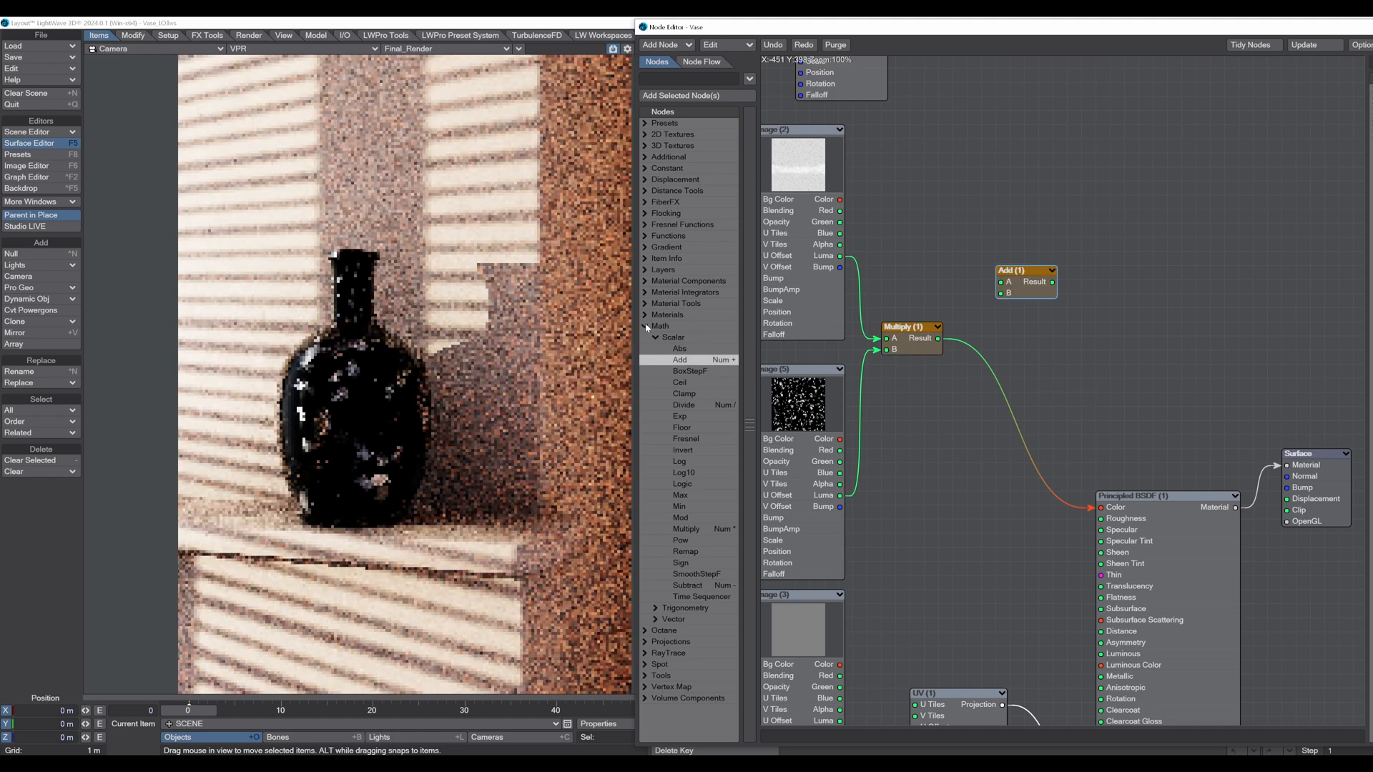
left_click(645, 326)
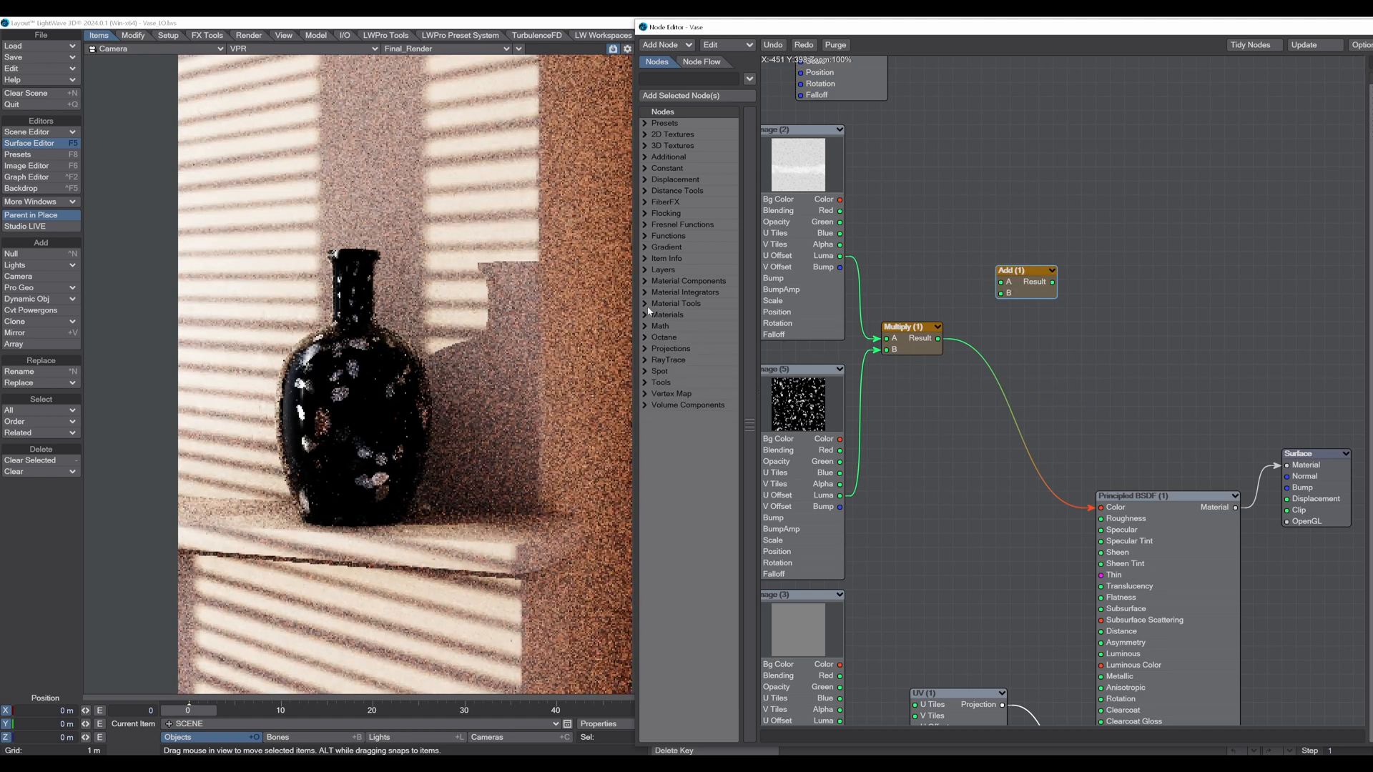
left_click(644, 169)
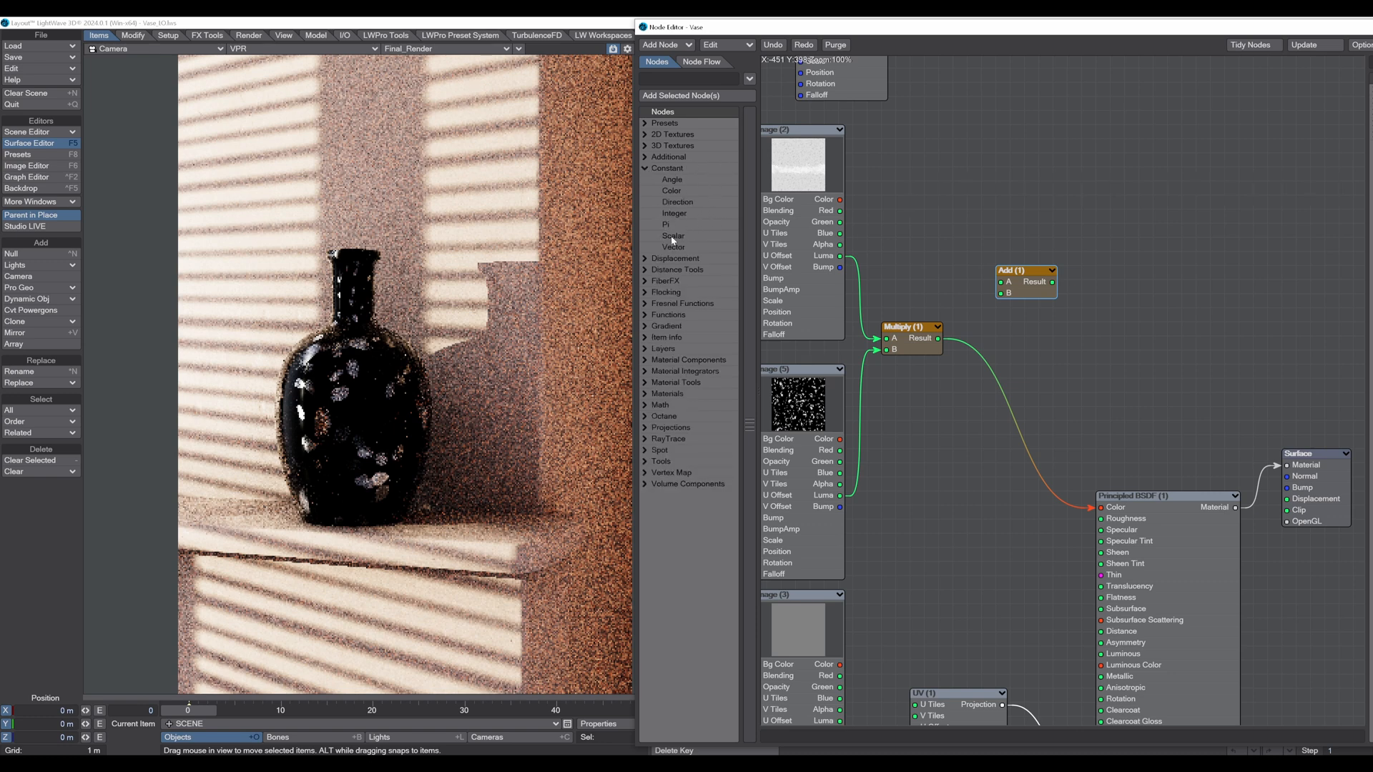
left_click_drag(673, 236, 923, 379)
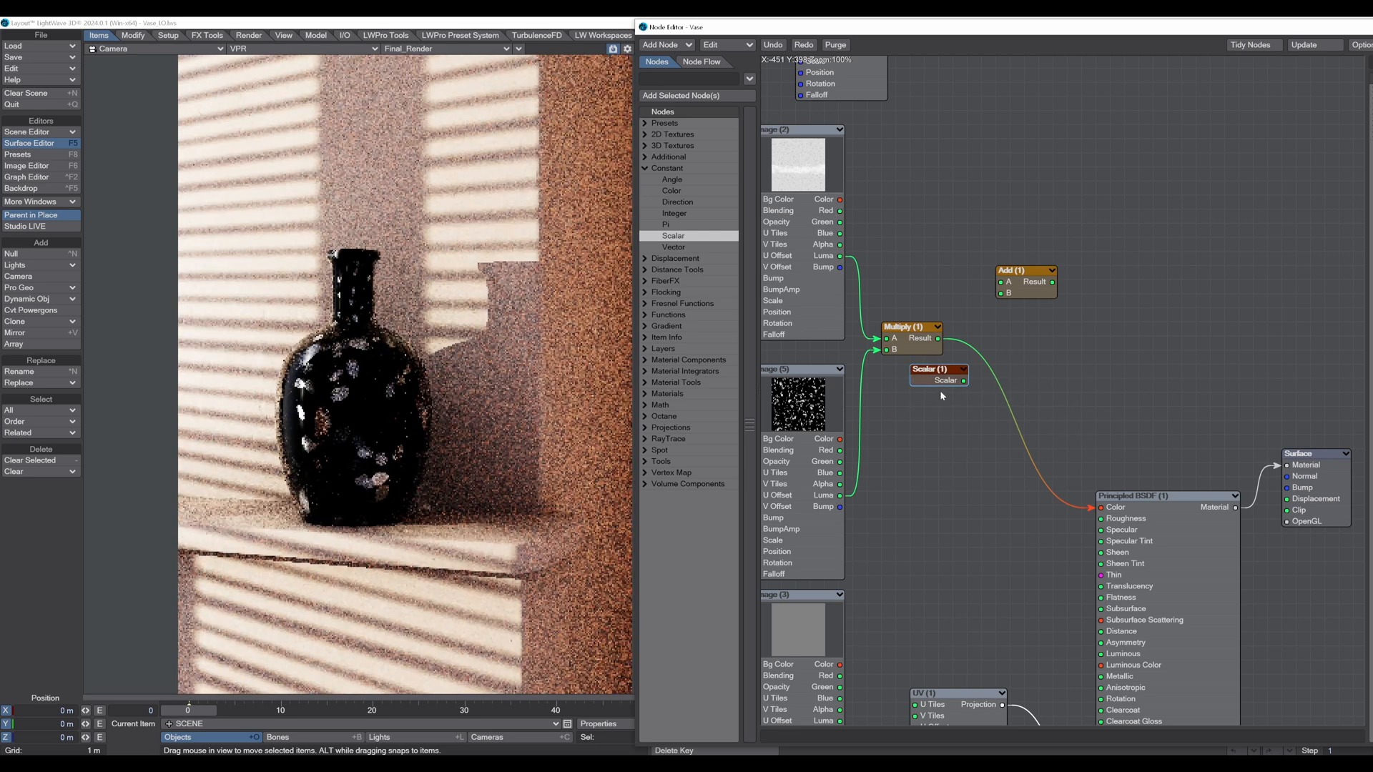
Wire the Multiply result and the Scalar constant into Add inputs A and B, and the Add result into the Principled BSDF Color
left_click_drag(918, 326, 944, 287)
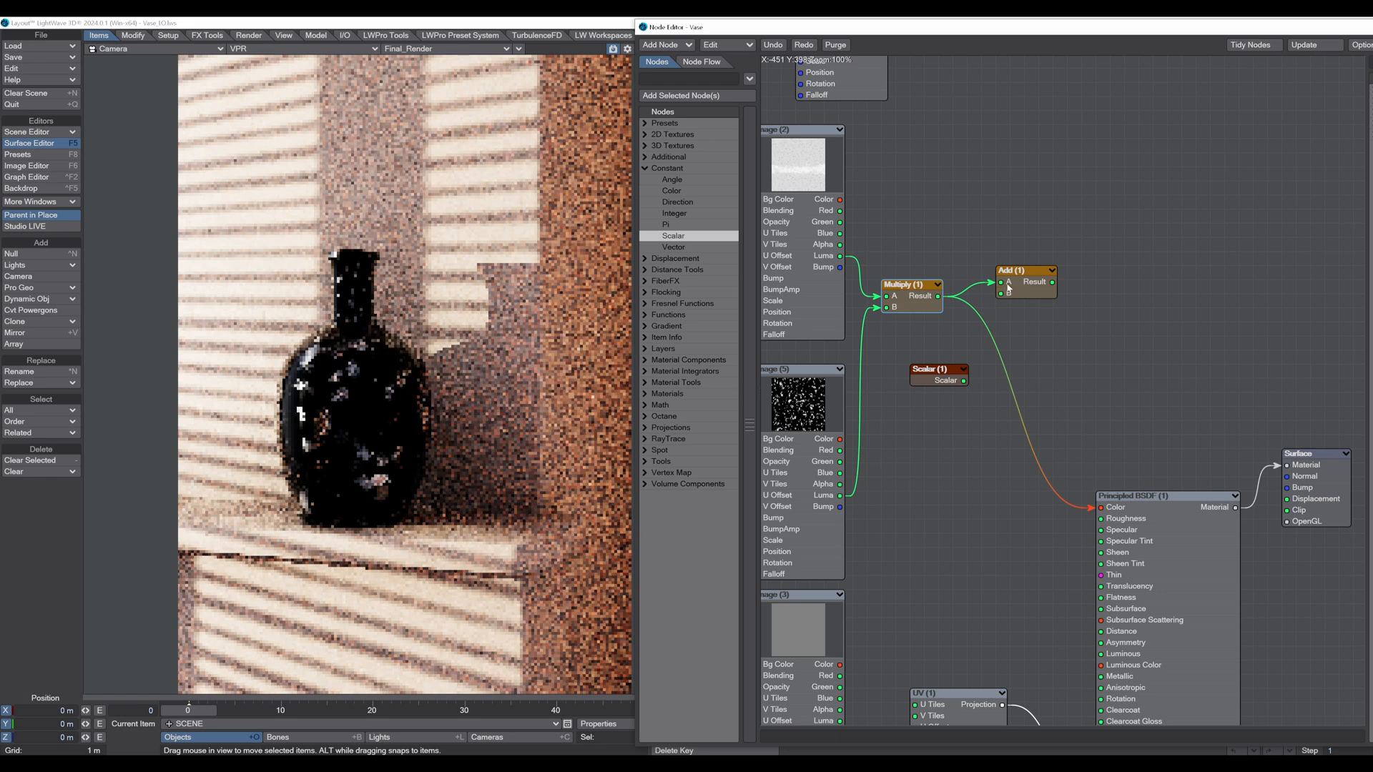
left_click_drag(964, 380, 1101, 507)
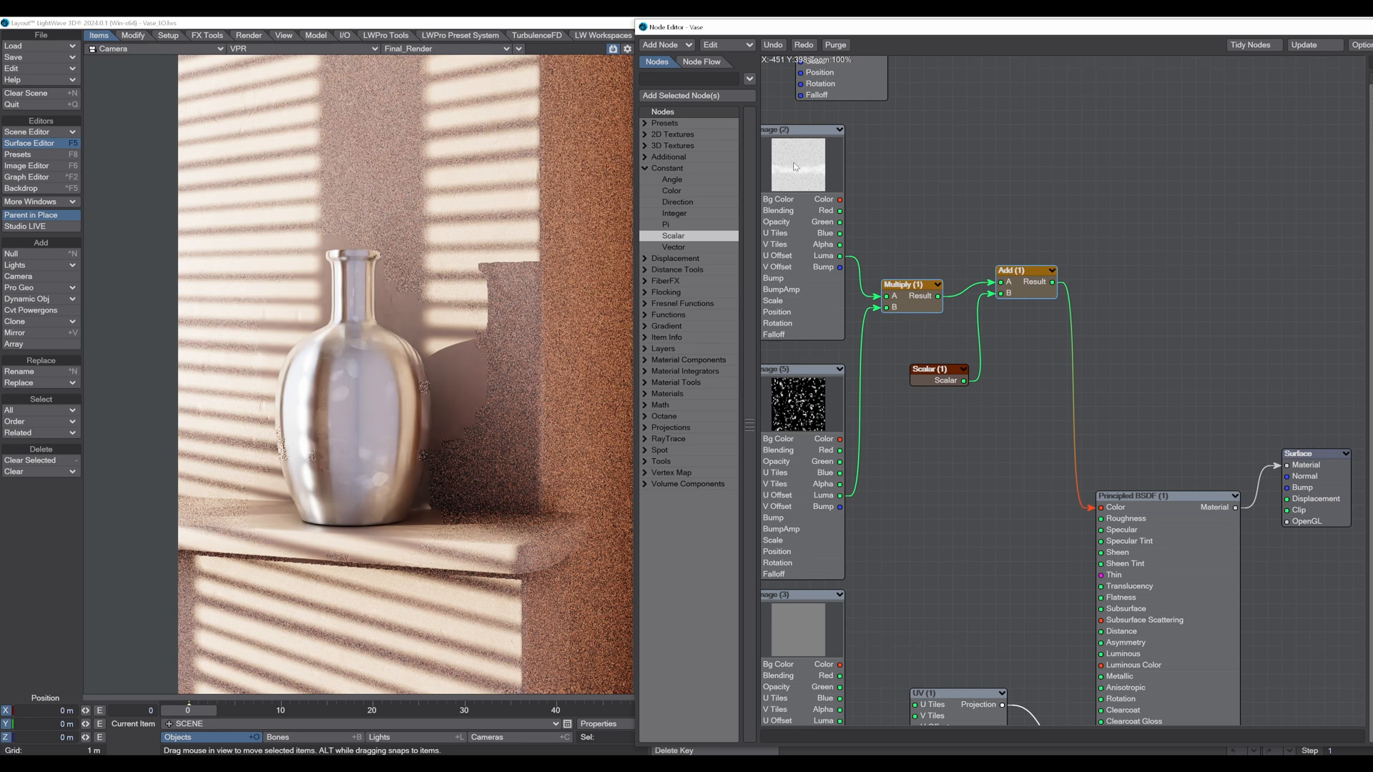
Set the Scalar constant node's value to 0
left_click(928, 370)
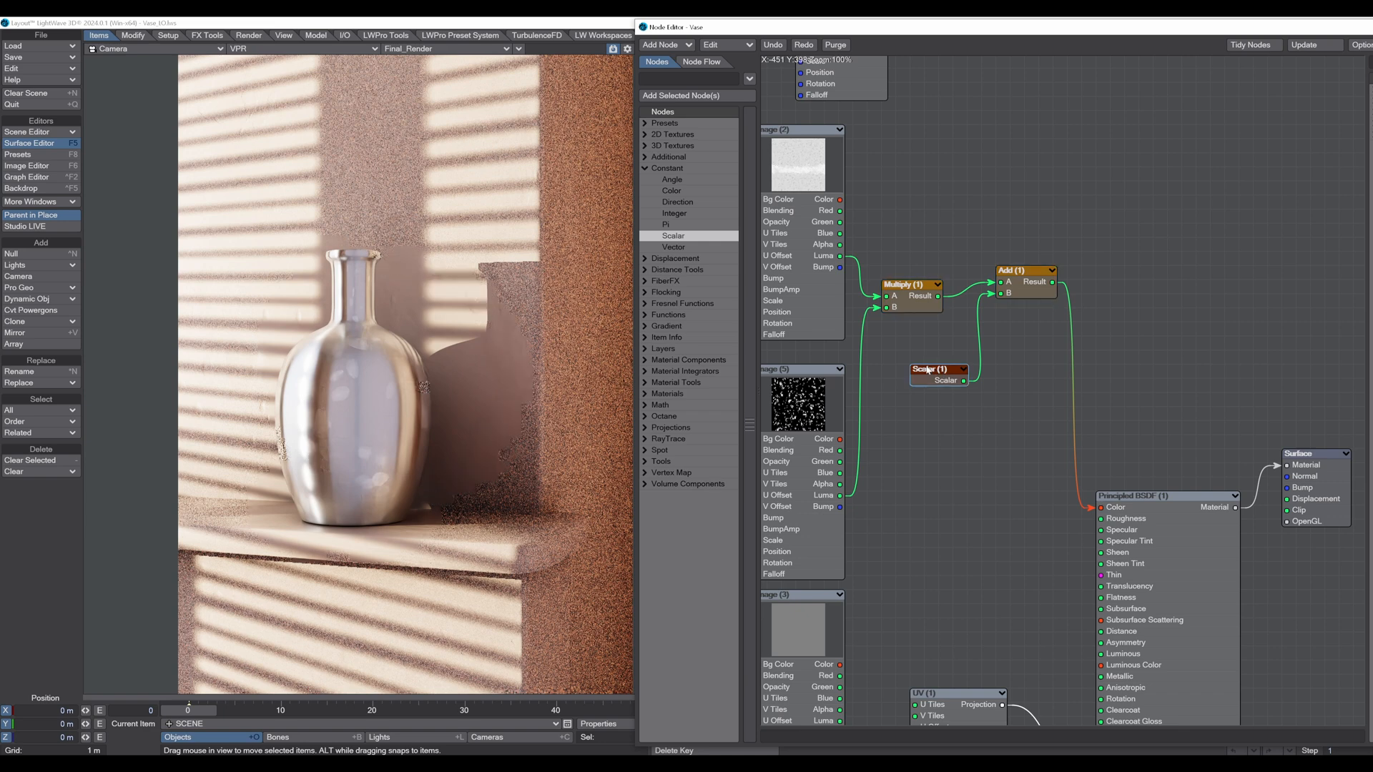
double_click(929, 370)
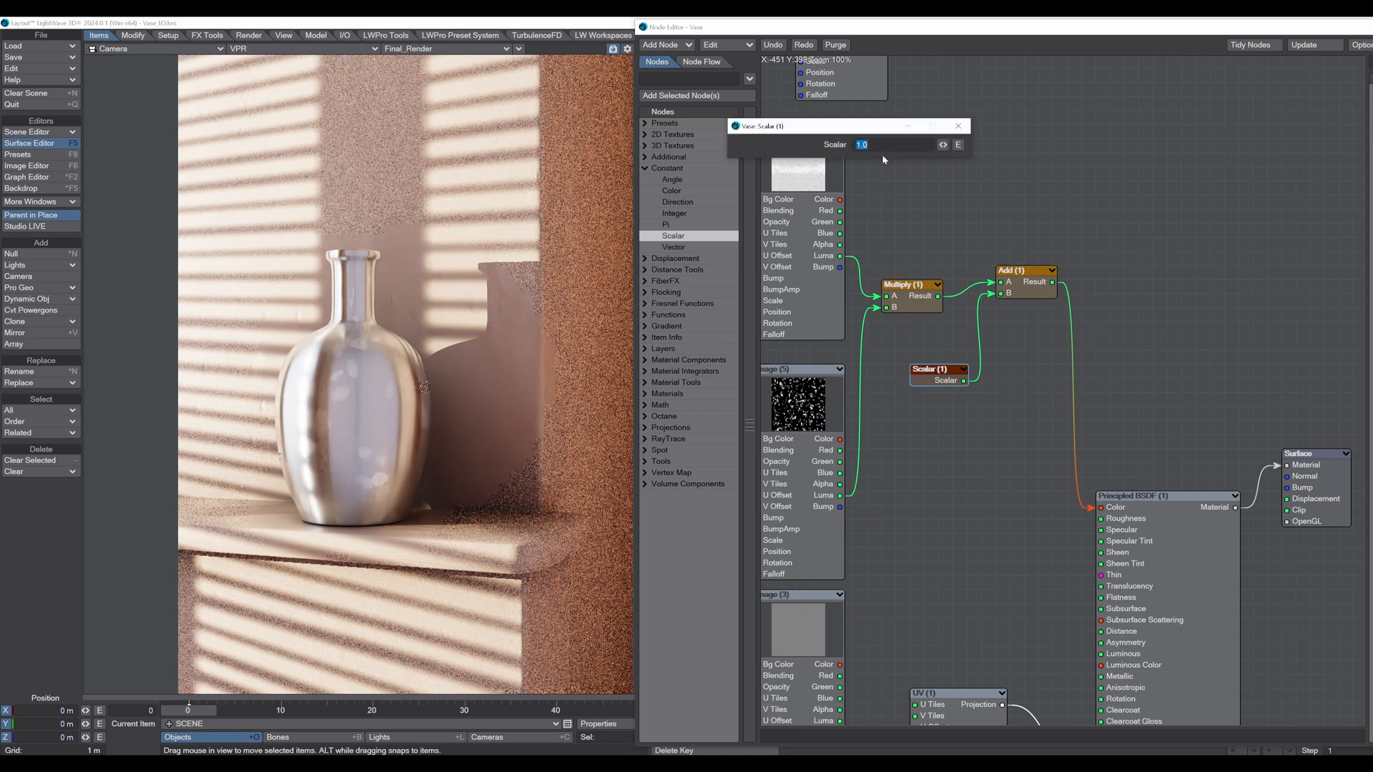
left_click_drag(798, 128, 933, 140)
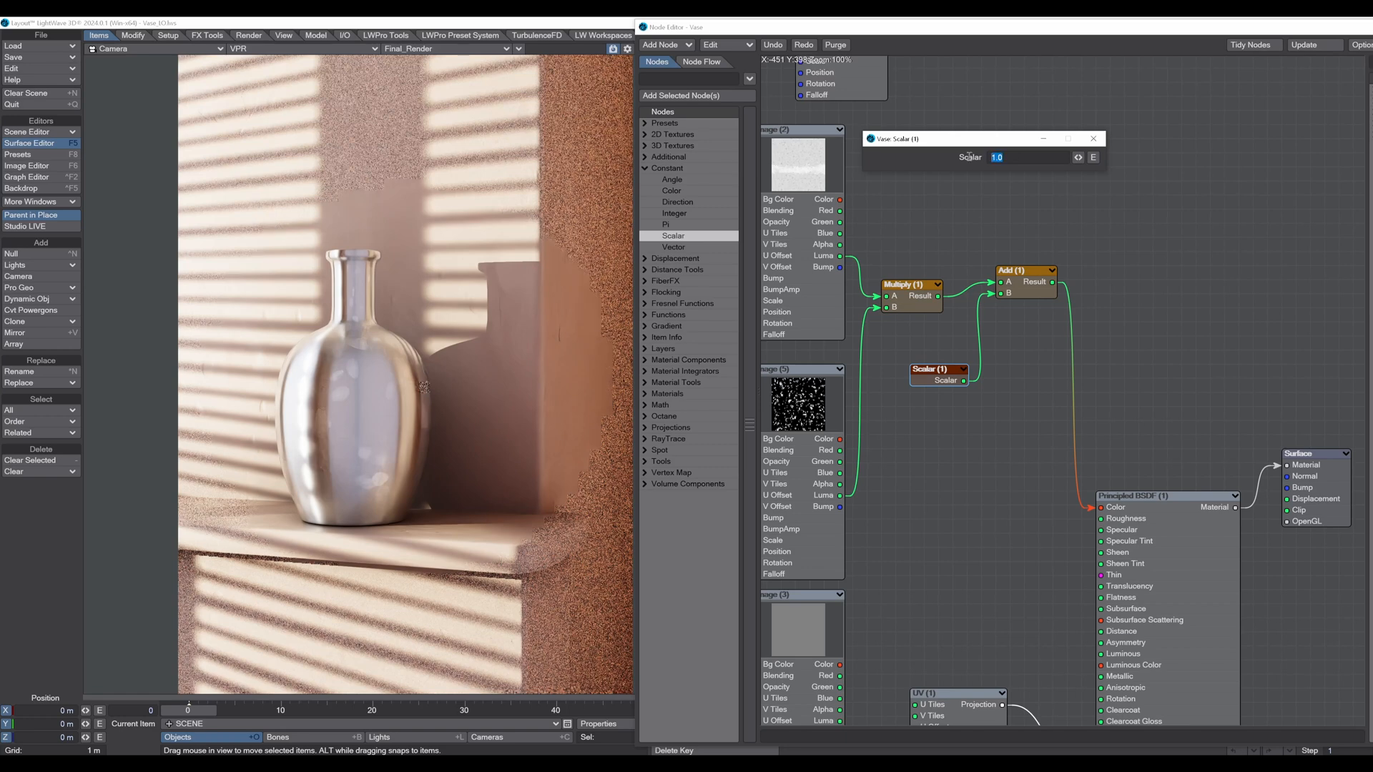
type("0")
key("Return")
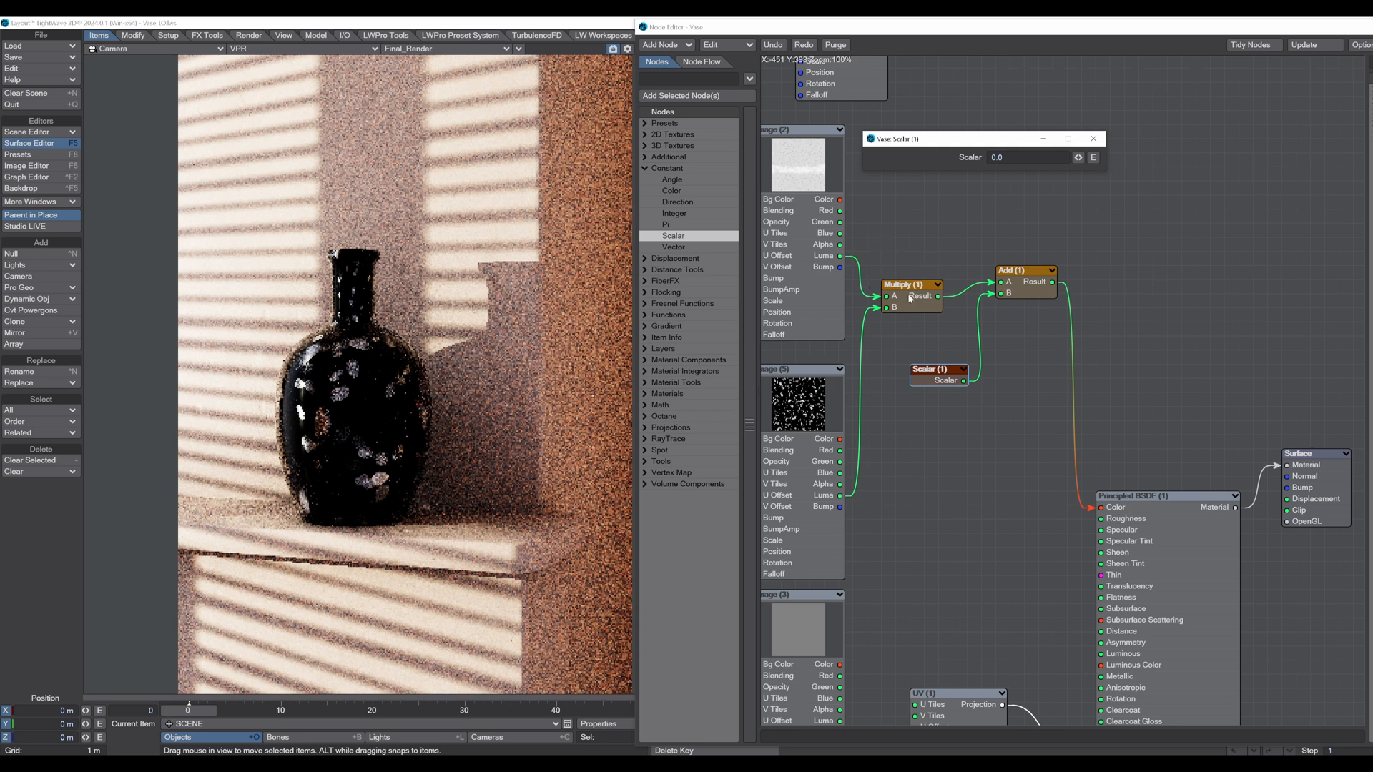
Set the Scalar constant to 0.6 and close its settings
left_click(1005, 157)
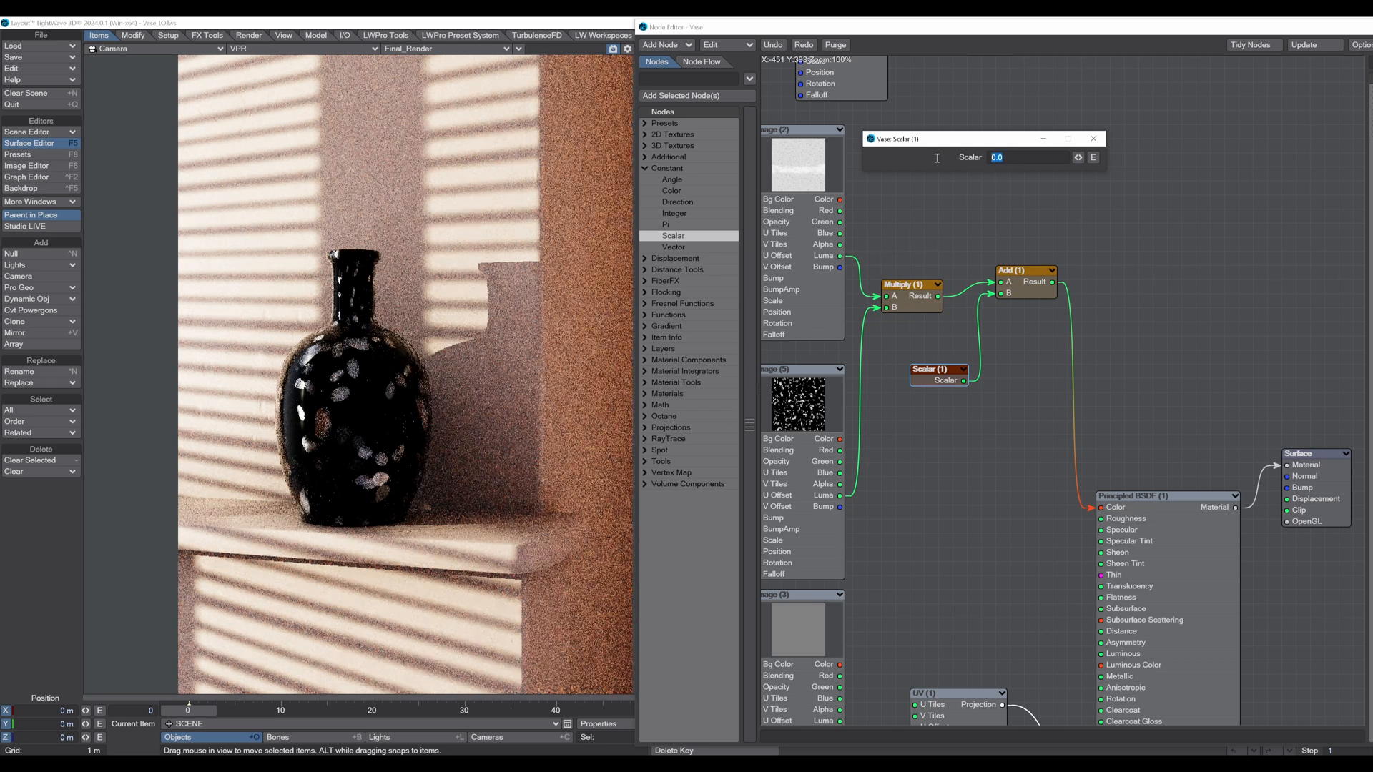
key("BackSpace")
type("6")
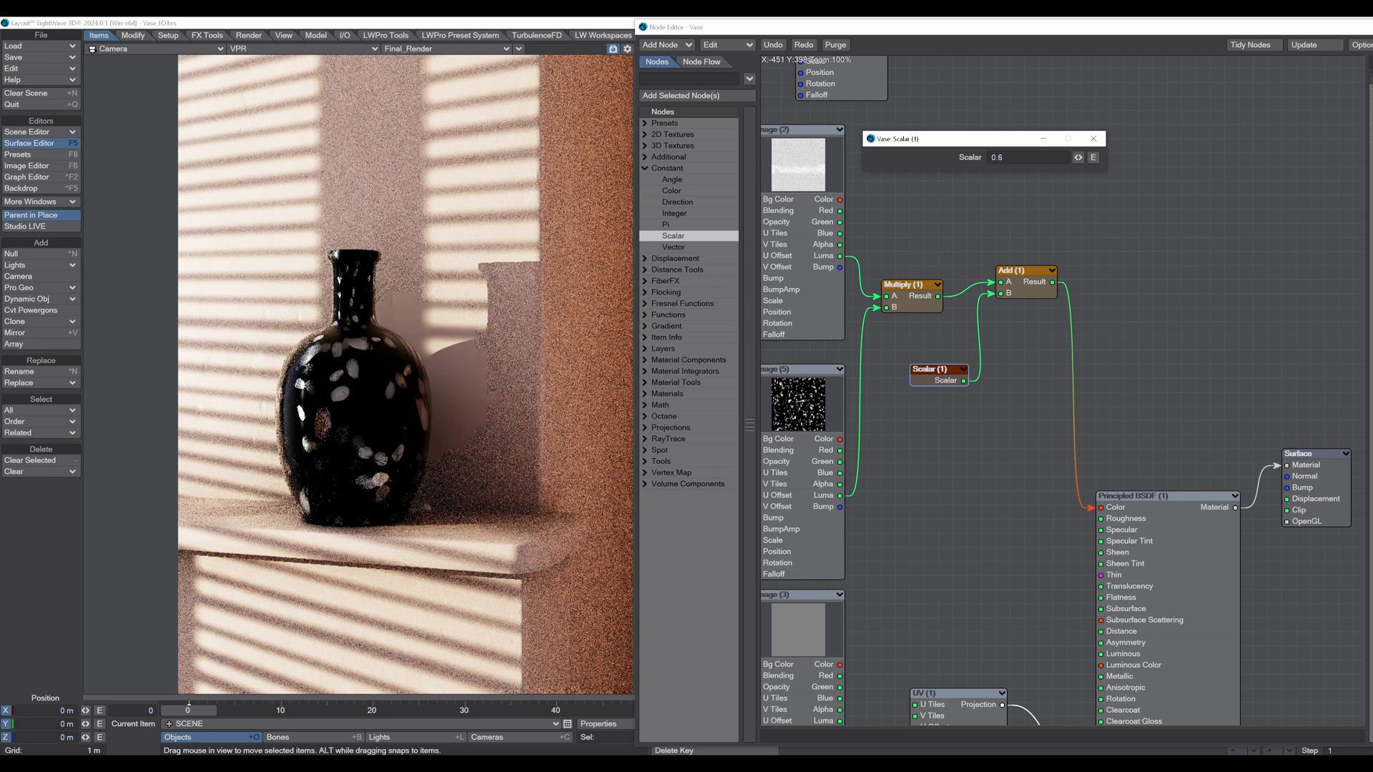
key("Return")
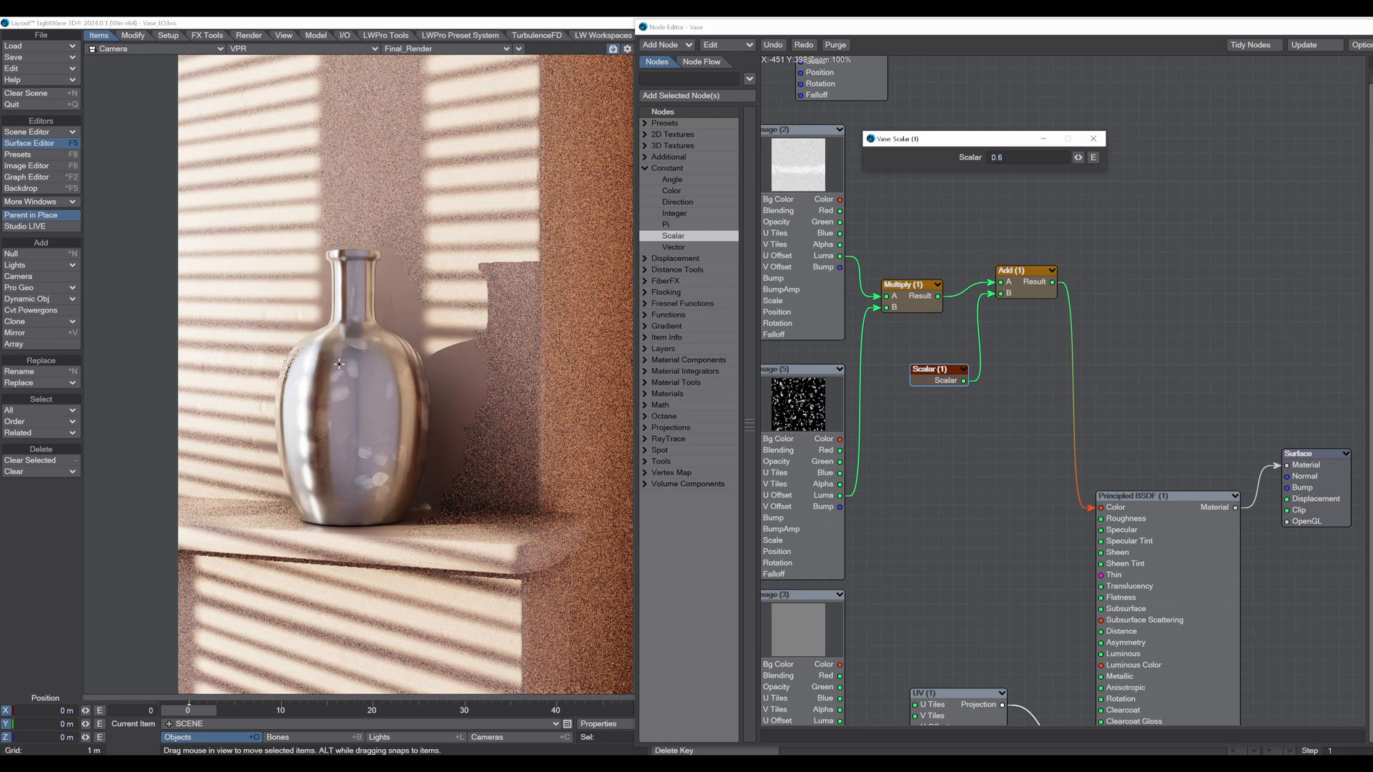
left_click(1092, 138)
Connect Image (1)'s Color output to the Principled BSDF Color and the Add result to Roughness, placing the Add node nearer the BSDF
scroll(962, 217, "down", 5)
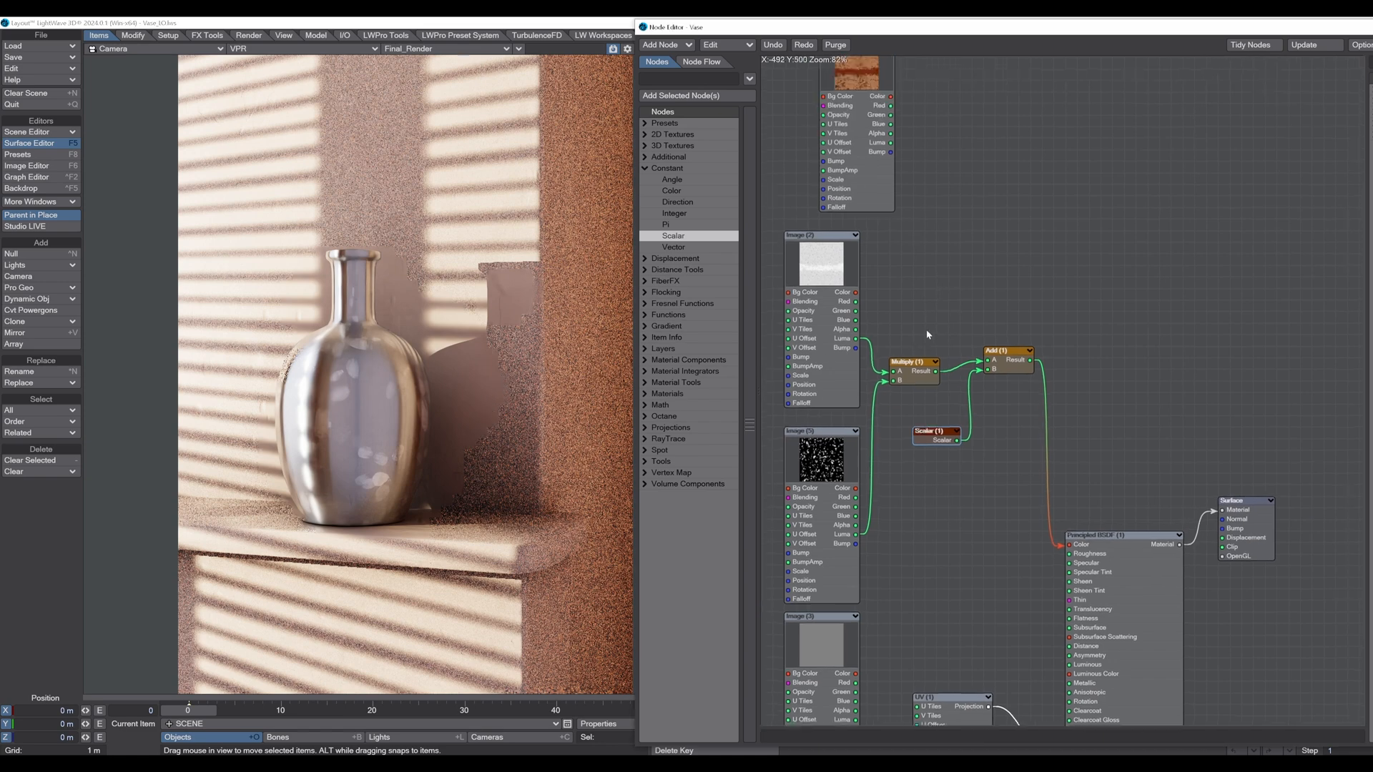
left_click_drag(880, 158, 1037, 515)
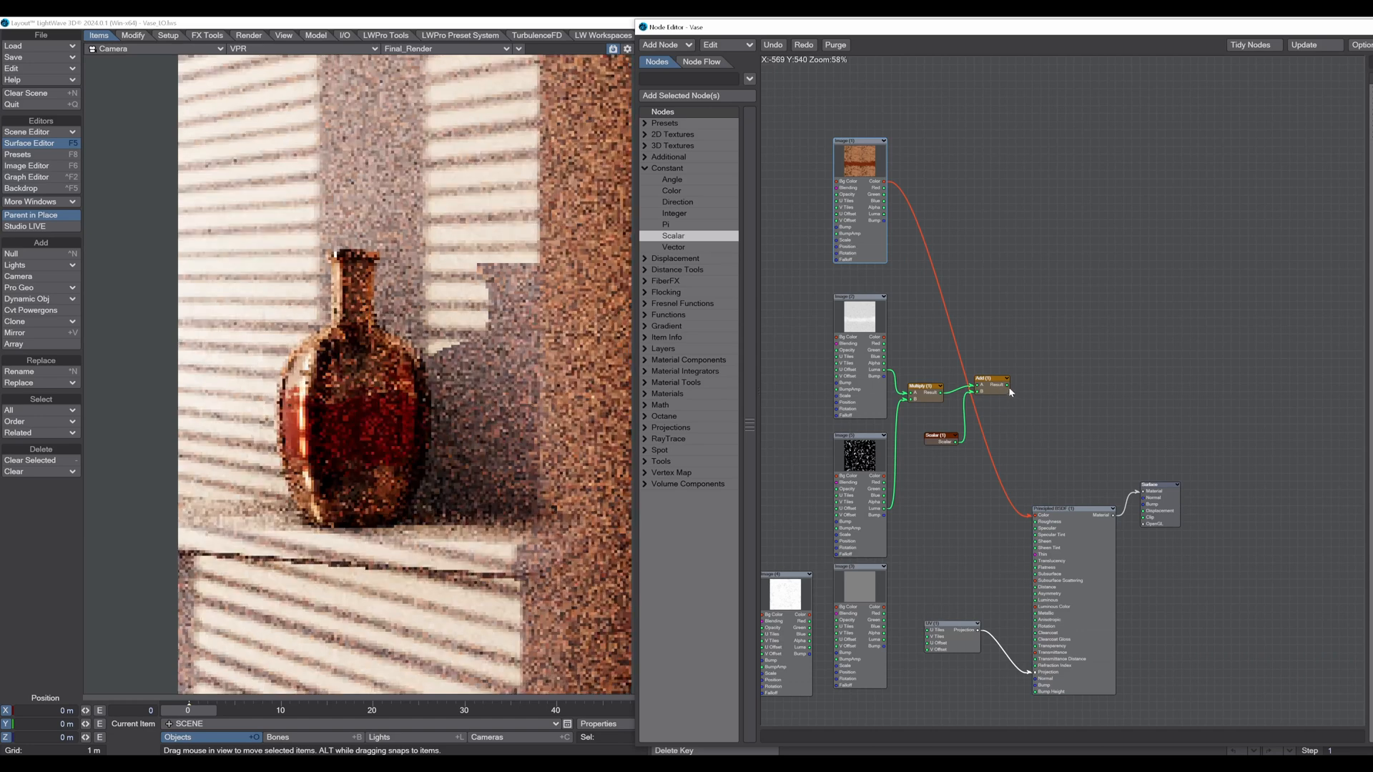
left_click_drag(1006, 384, 1029, 522)
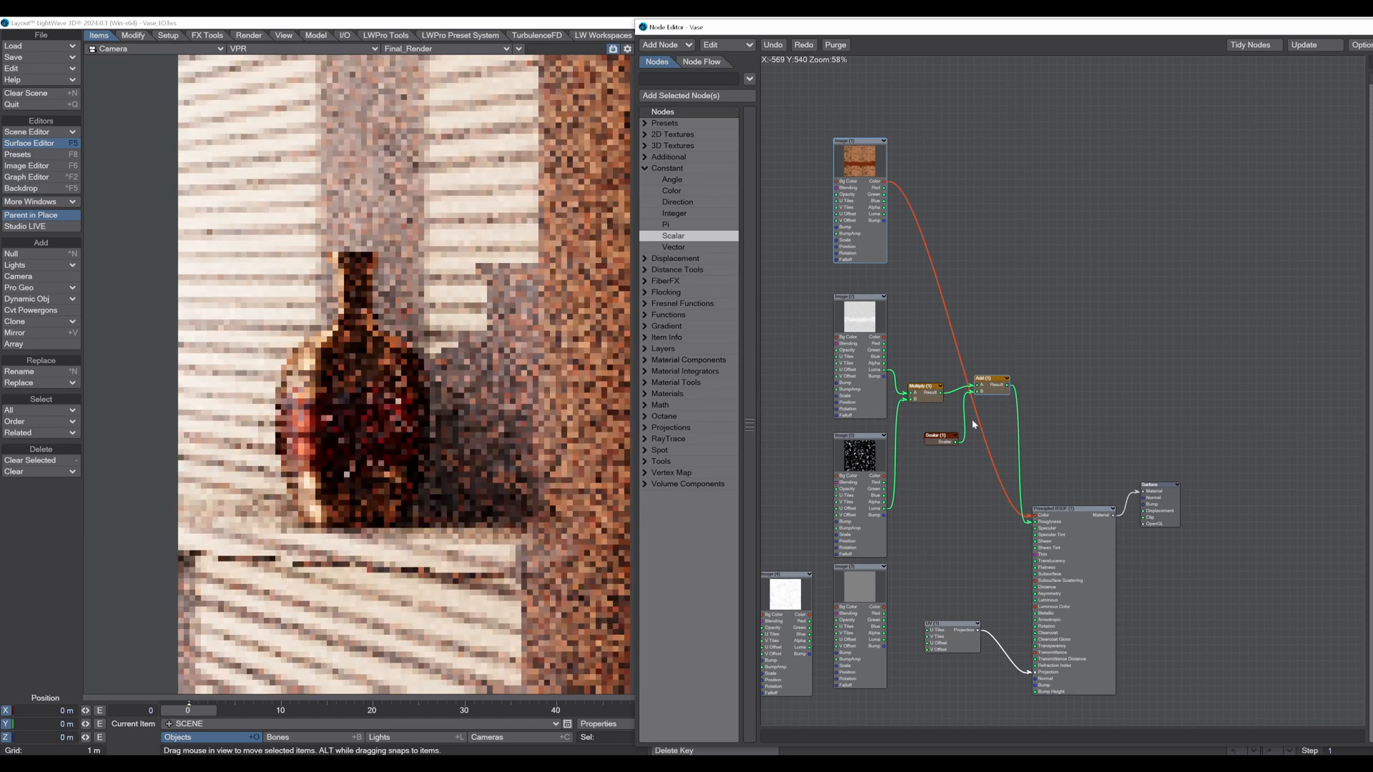
left_click_drag(994, 382, 984, 480)
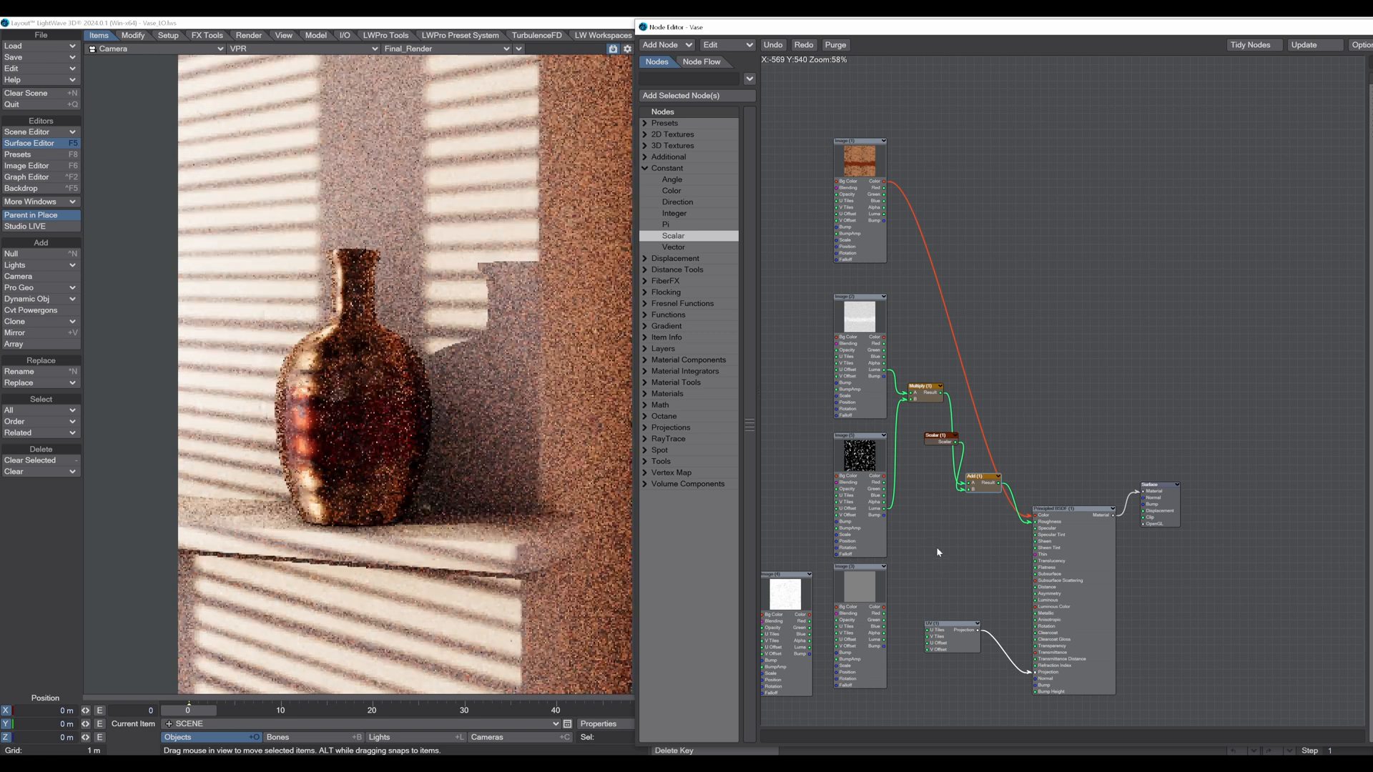
Connect the Luma output of the grey Image (3) node to the Principled BSDF Specular input
scroll(905, 425, "down", 3)
scroll(864, 445, "up", 2)
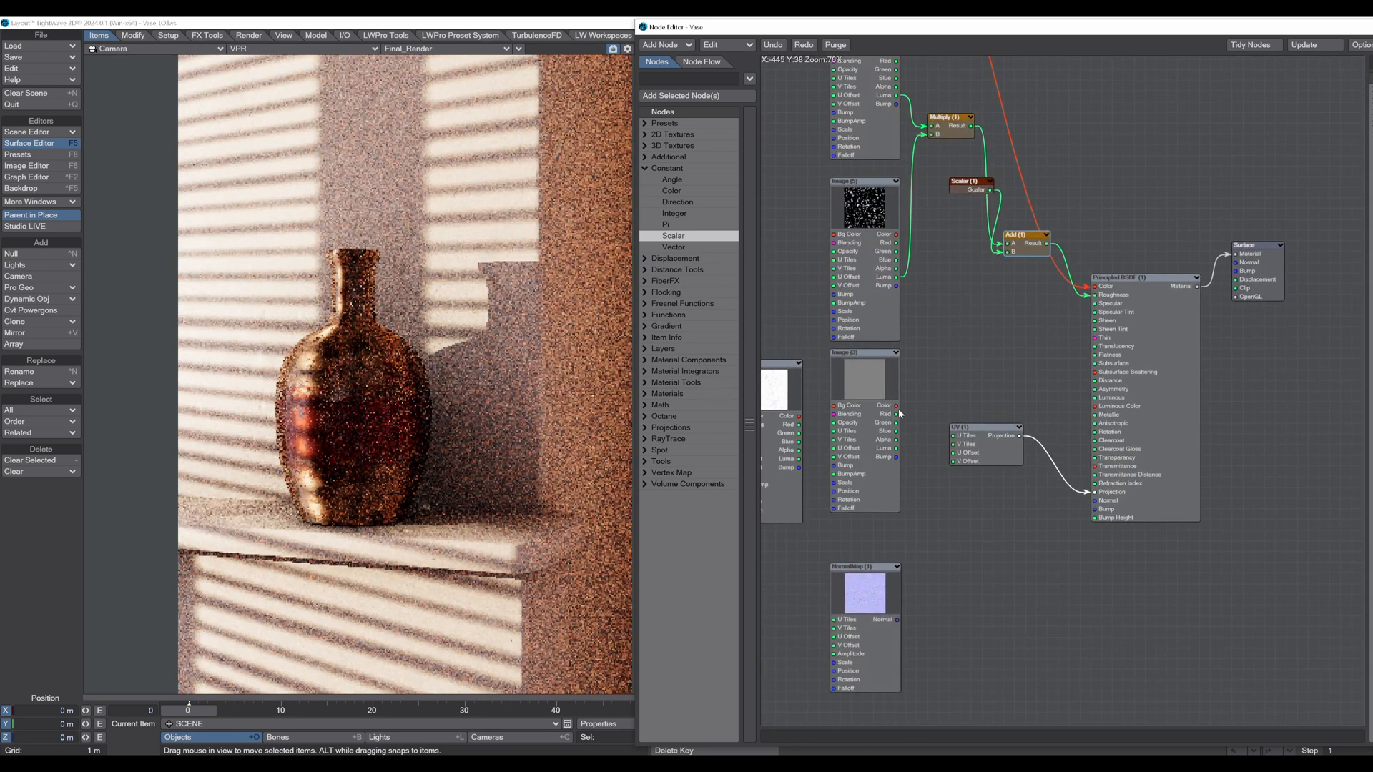
left_click_drag(897, 448, 1092, 310)
Connect Image (4)'s Bump output to the Principled BSDF Bump input and the NormalMap's Normal output to its Normal input
left_click_drag(778, 397, 950, 537)
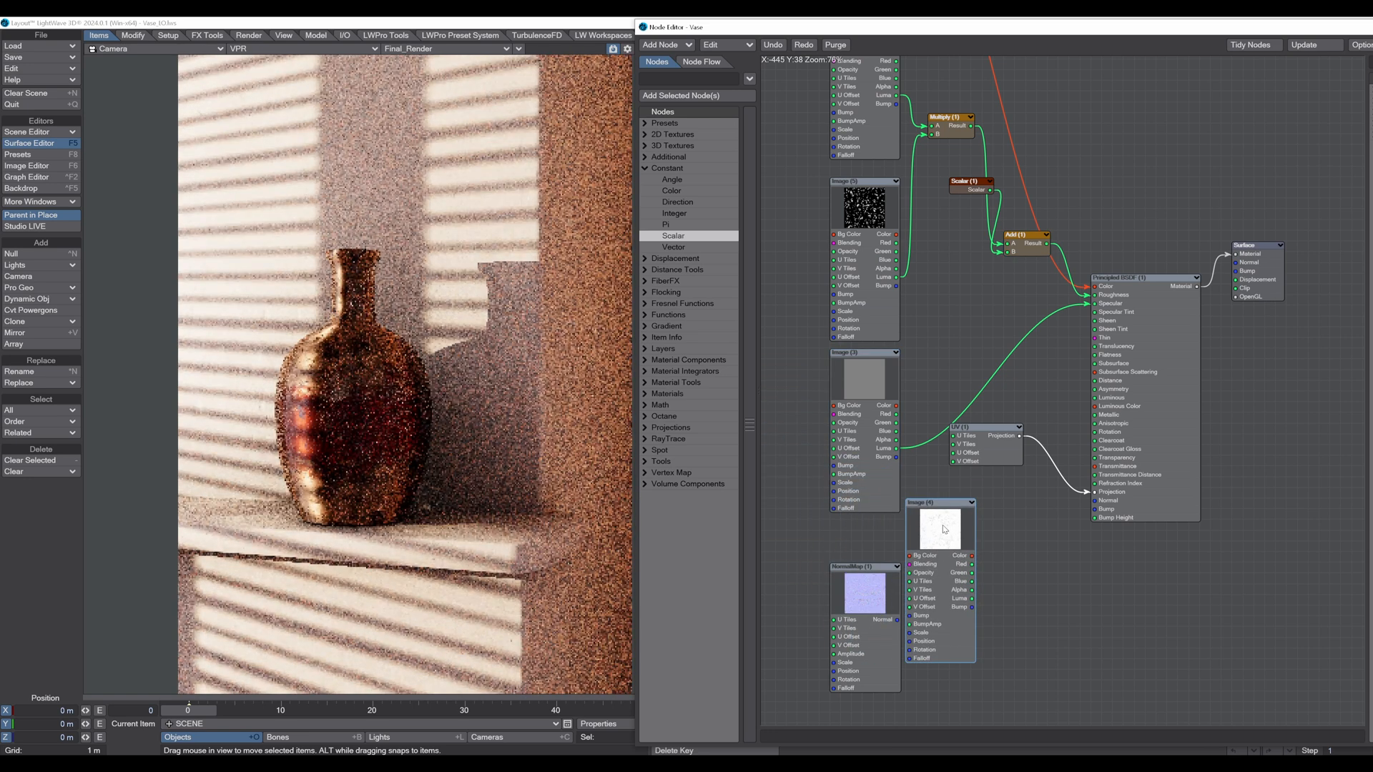
left_click_drag(972, 607, 1092, 509)
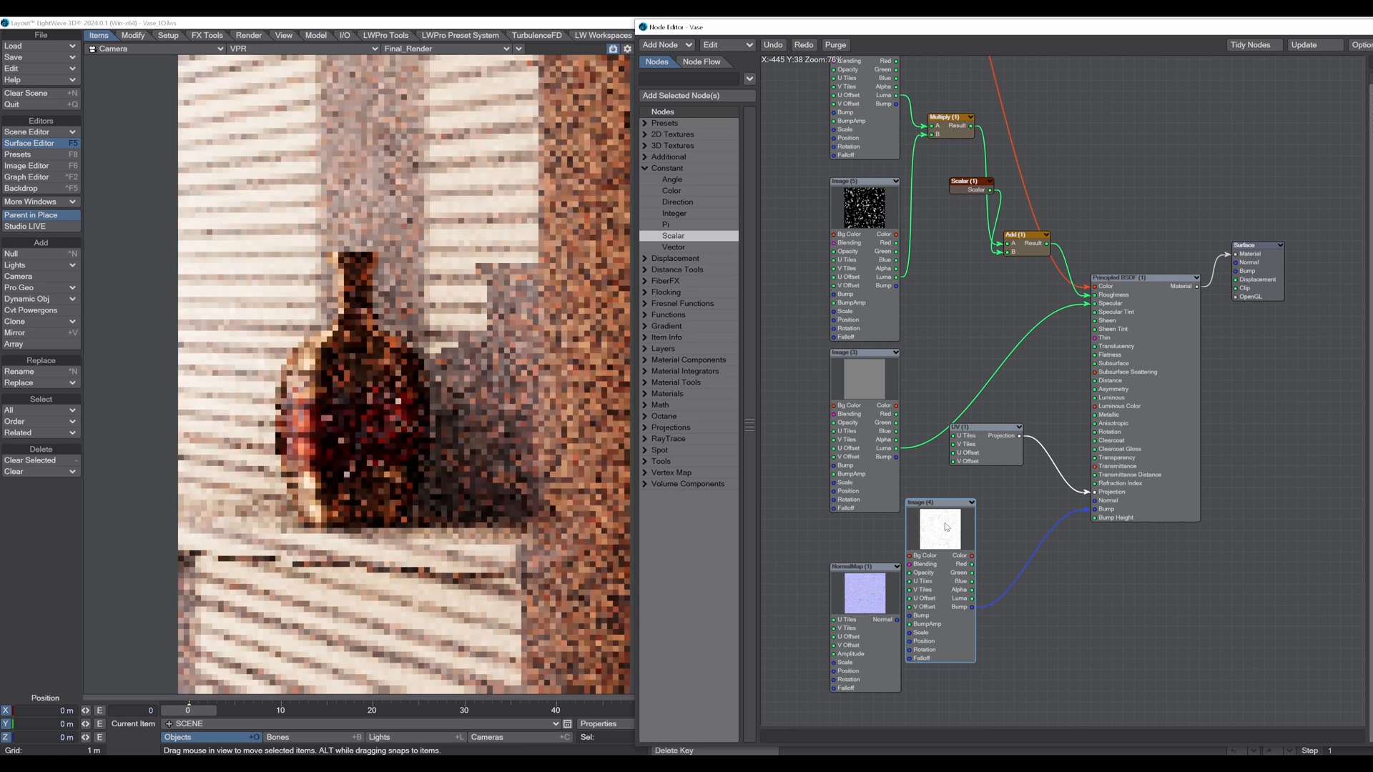
left_click_drag(944, 529, 1095, 500)
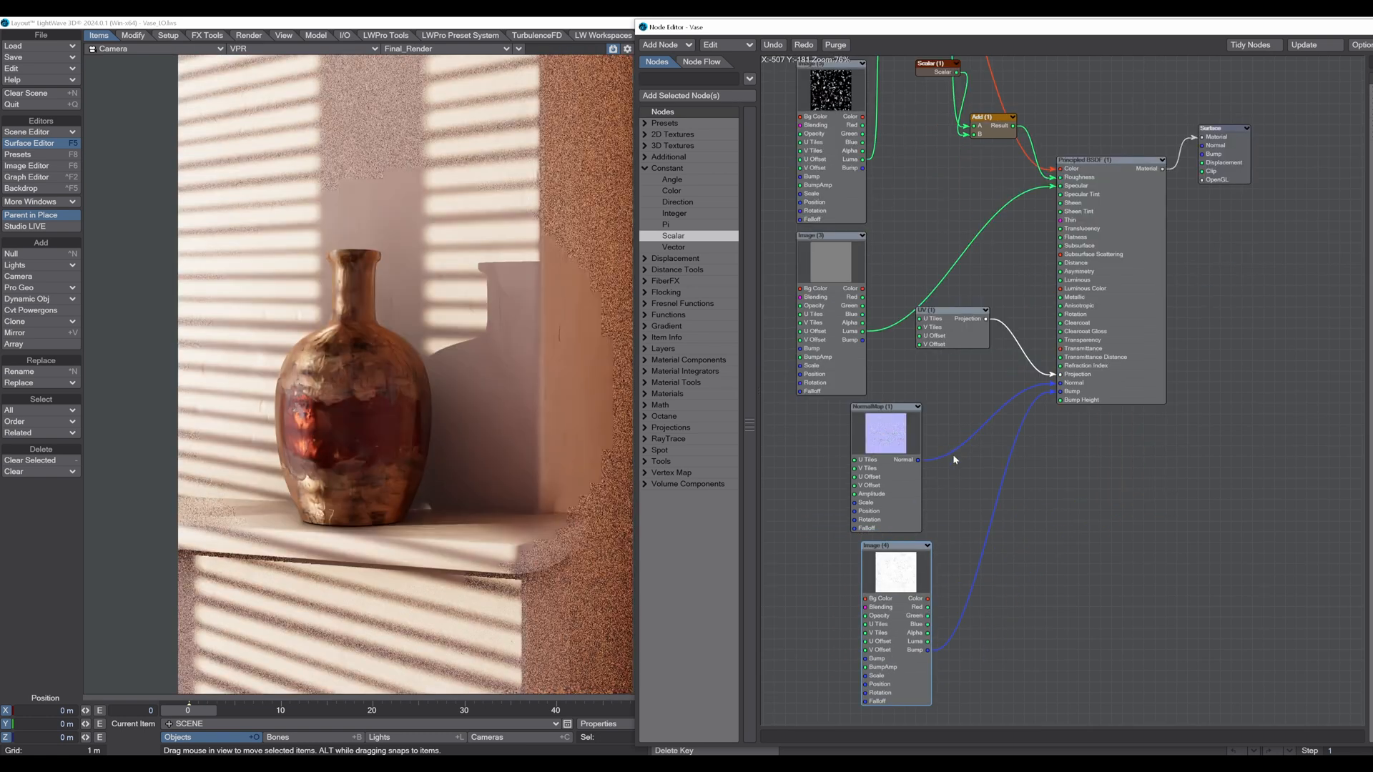
Place the Image (4) bump map node beside the NormalMap node
middle_click_drag(952, 453, 940, 410)
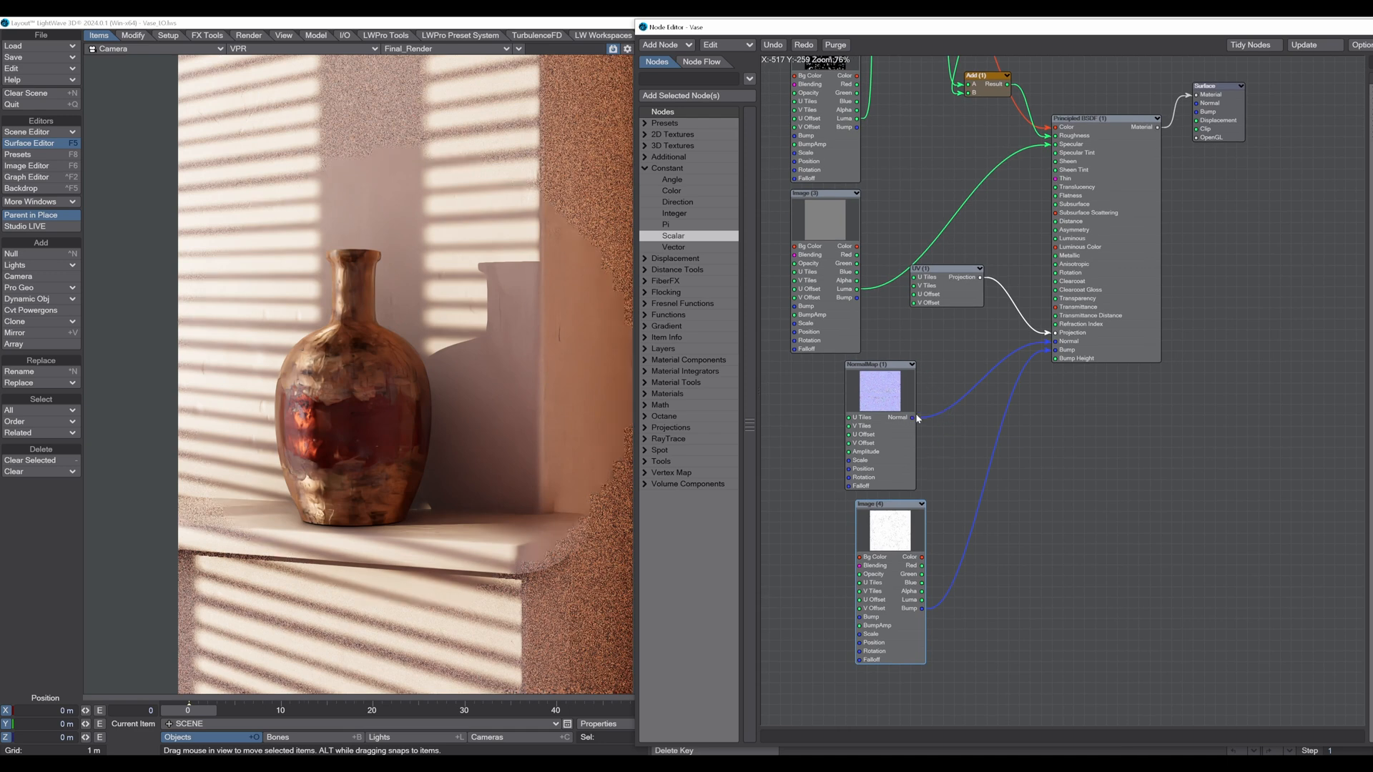
middle_click_drag(968, 359, 927, 474)
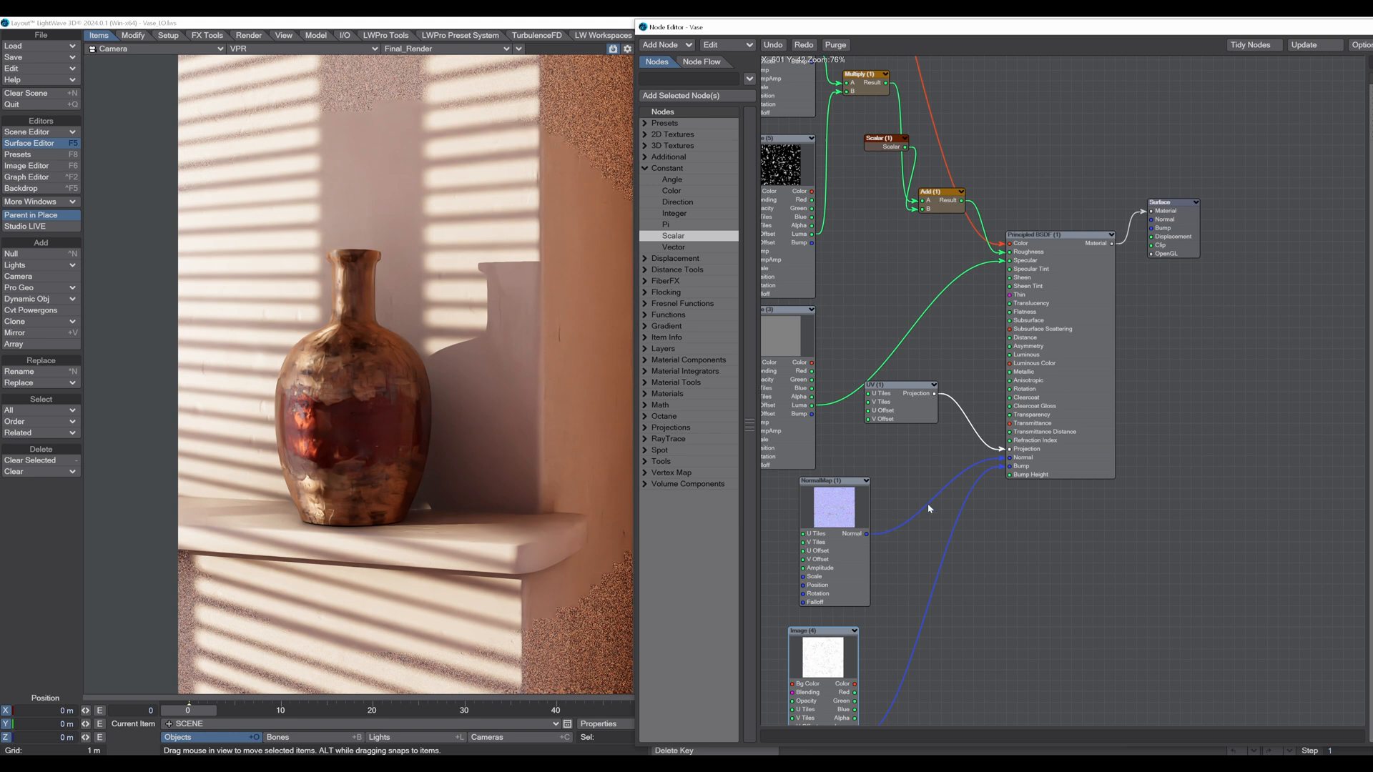
middle_click_drag(947, 297, 1029, 565)
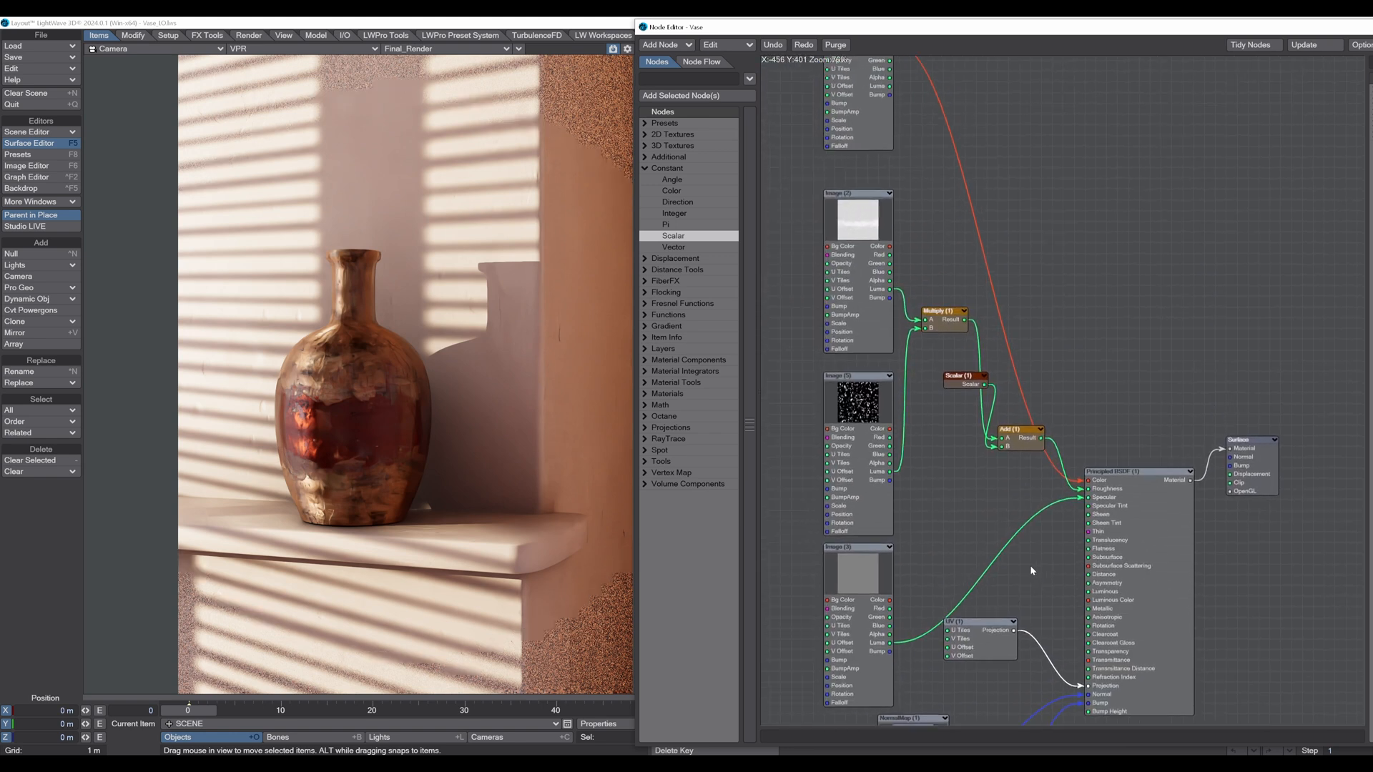
middle_click_drag(885, 550, 876, 640)
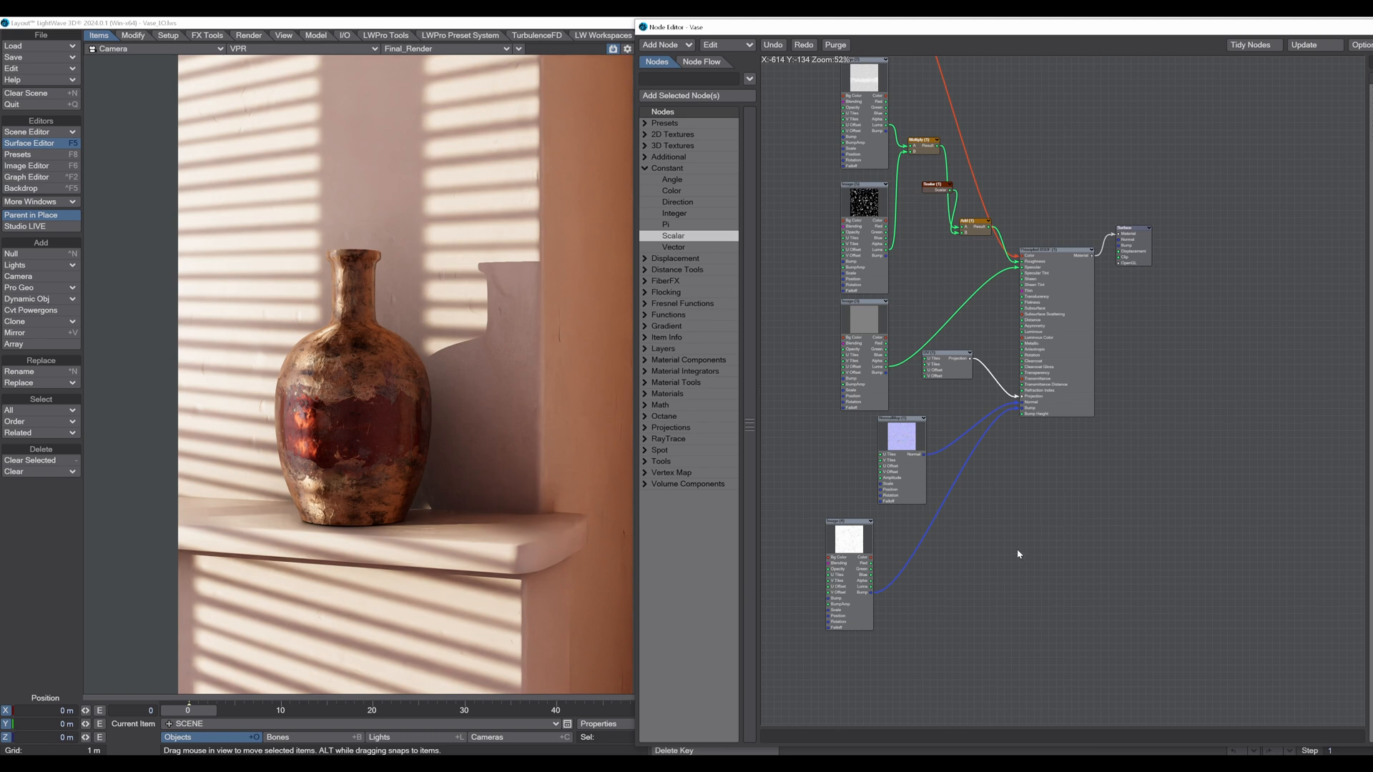
left_click_drag(849, 544, 841, 441)
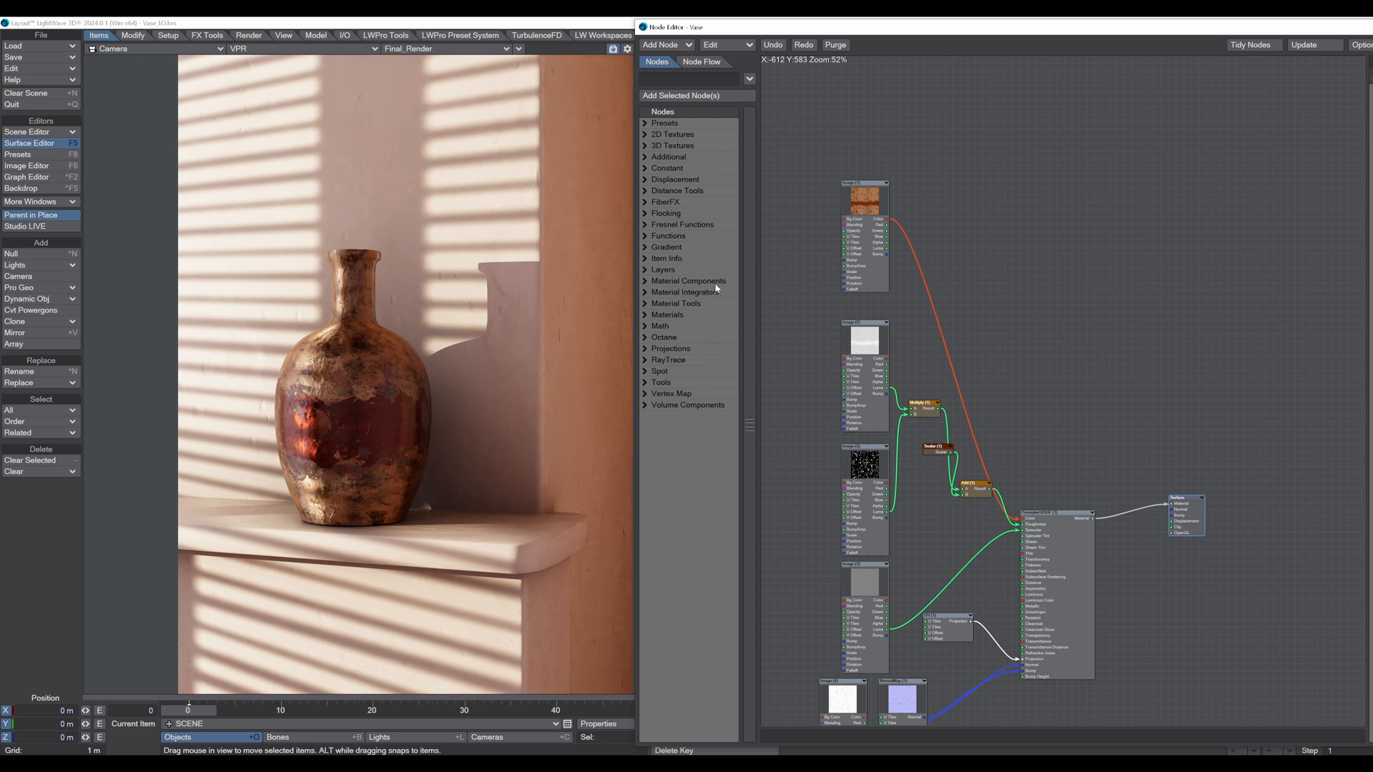
Add a GGX BRDF node above the Principled BSDF and connect its Material output to the Surface Material input
left_click(658, 281)
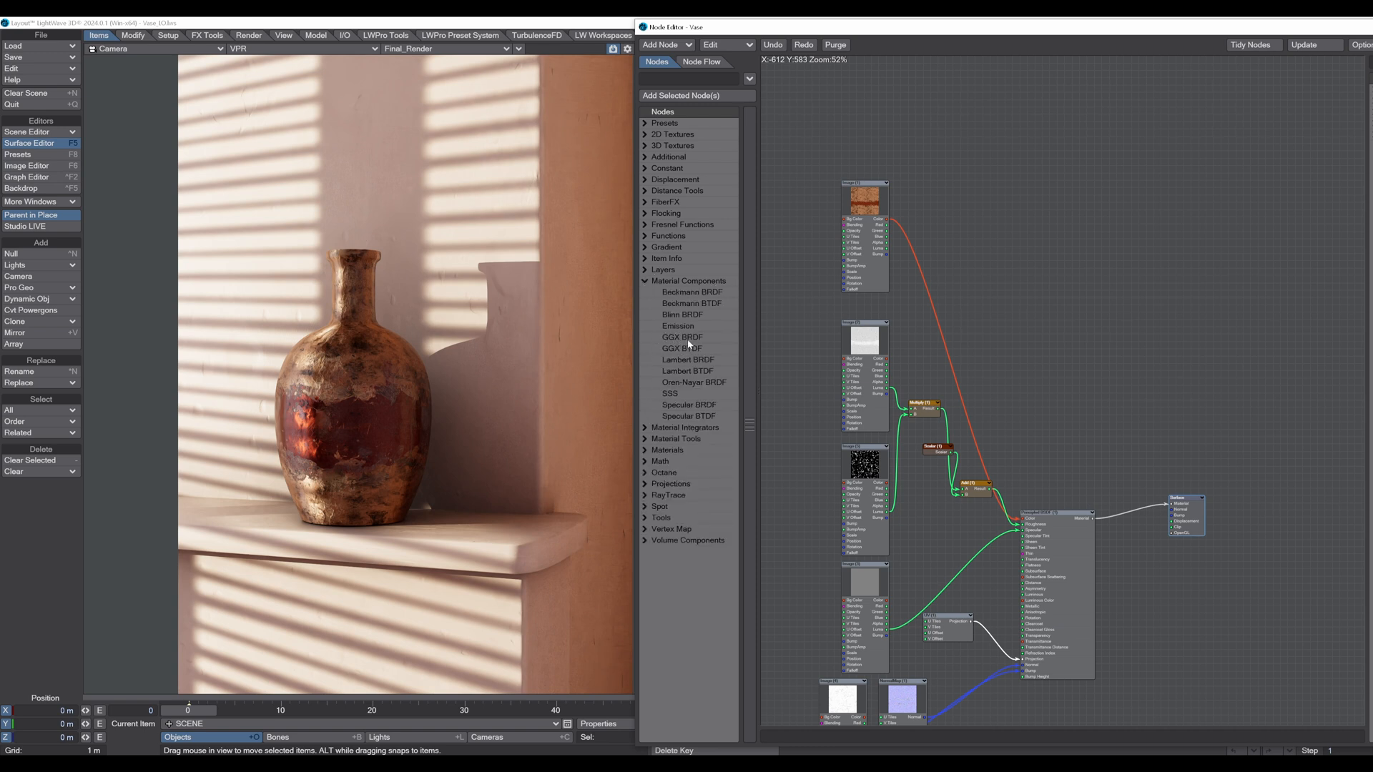
left_click_drag(699, 340, 1029, 231)
scroll(929, 250, "up", 3)
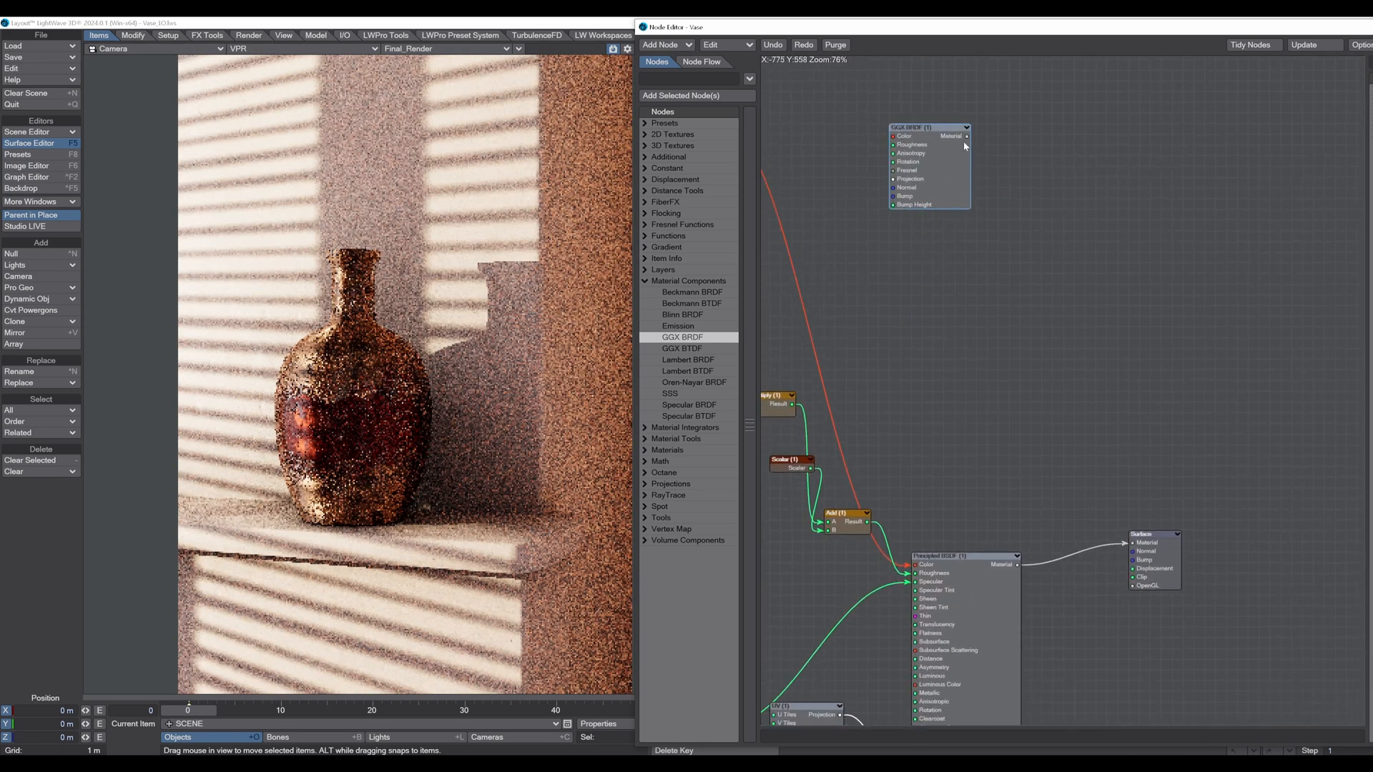
left_click_drag(968, 140, 1138, 545)
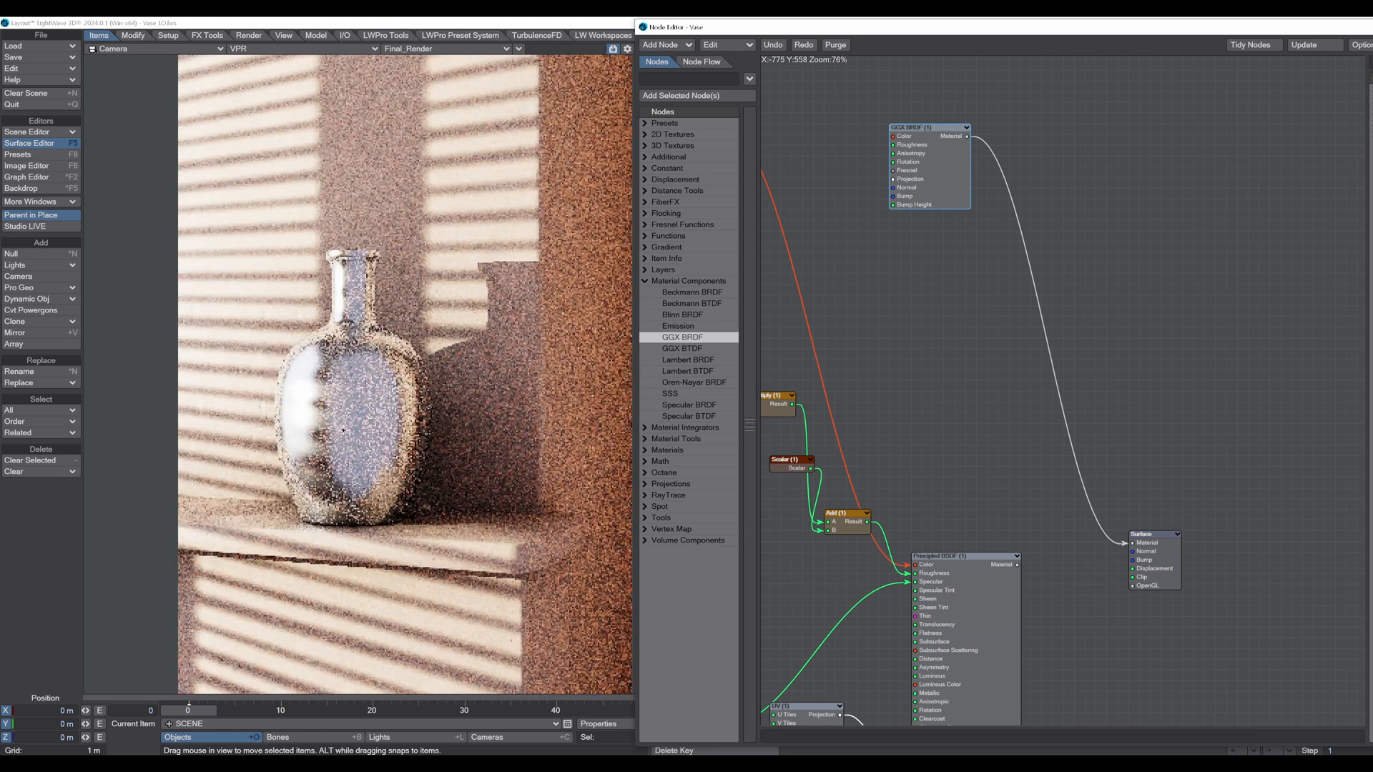
Try an orange color of RGB 255, 65, 18 on the GGX BRDF node
middle_click_drag(1026, 169, 1081, 245)
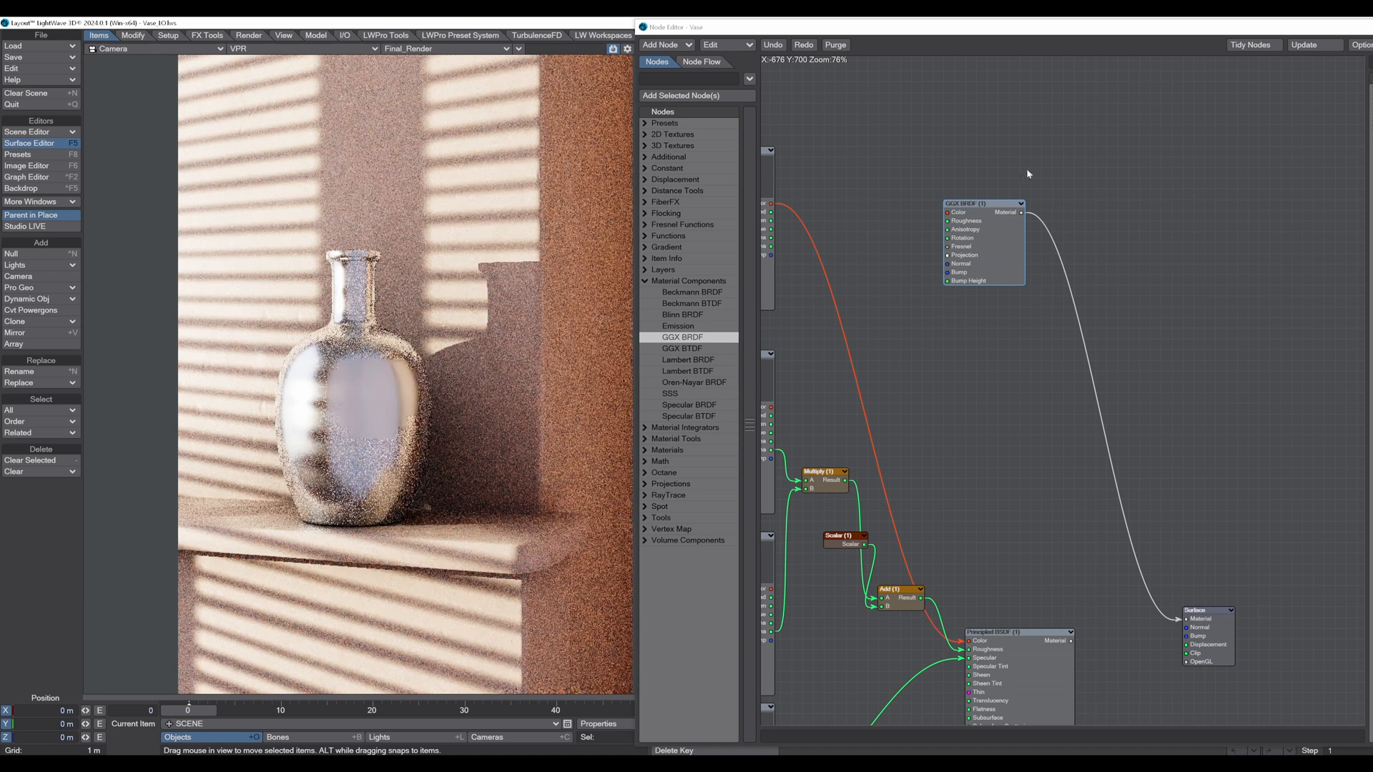
double_click(962, 206)
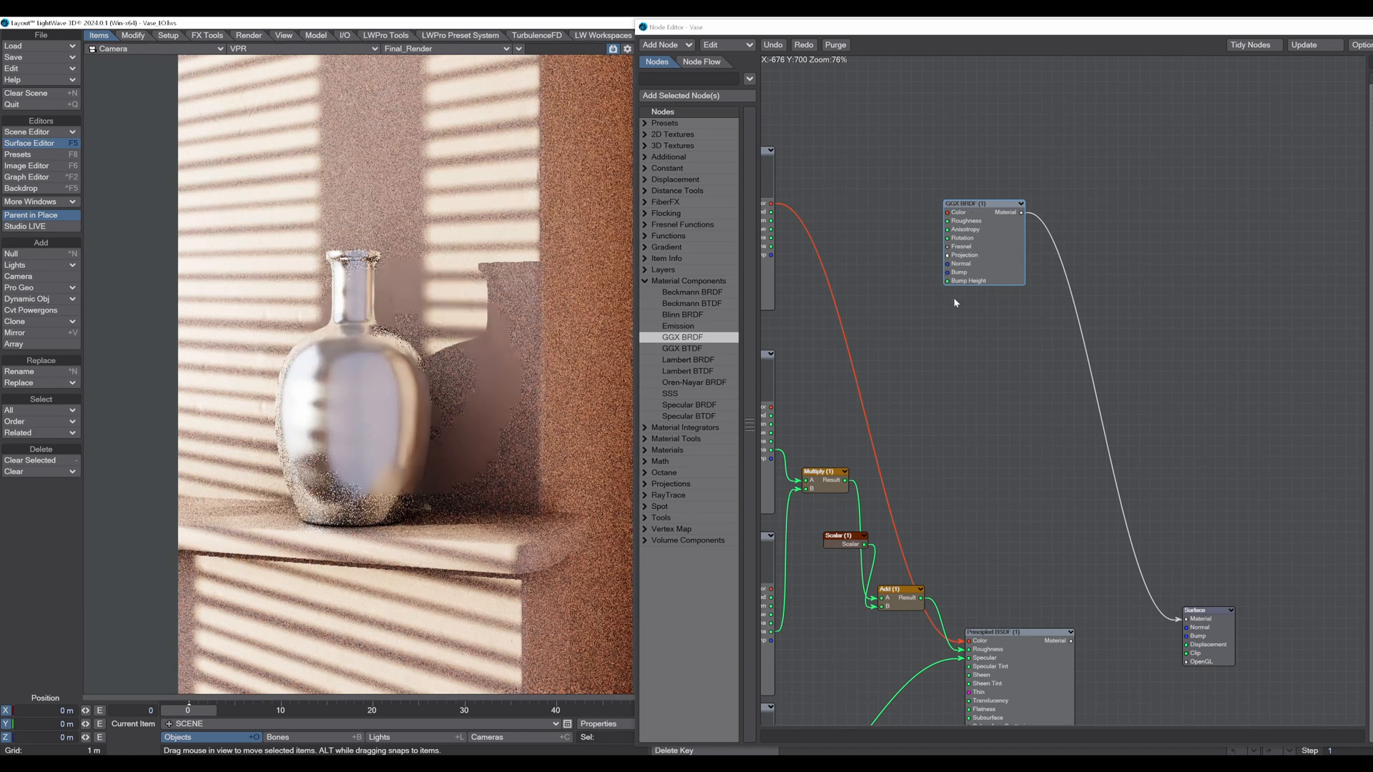
double_click(972, 215)
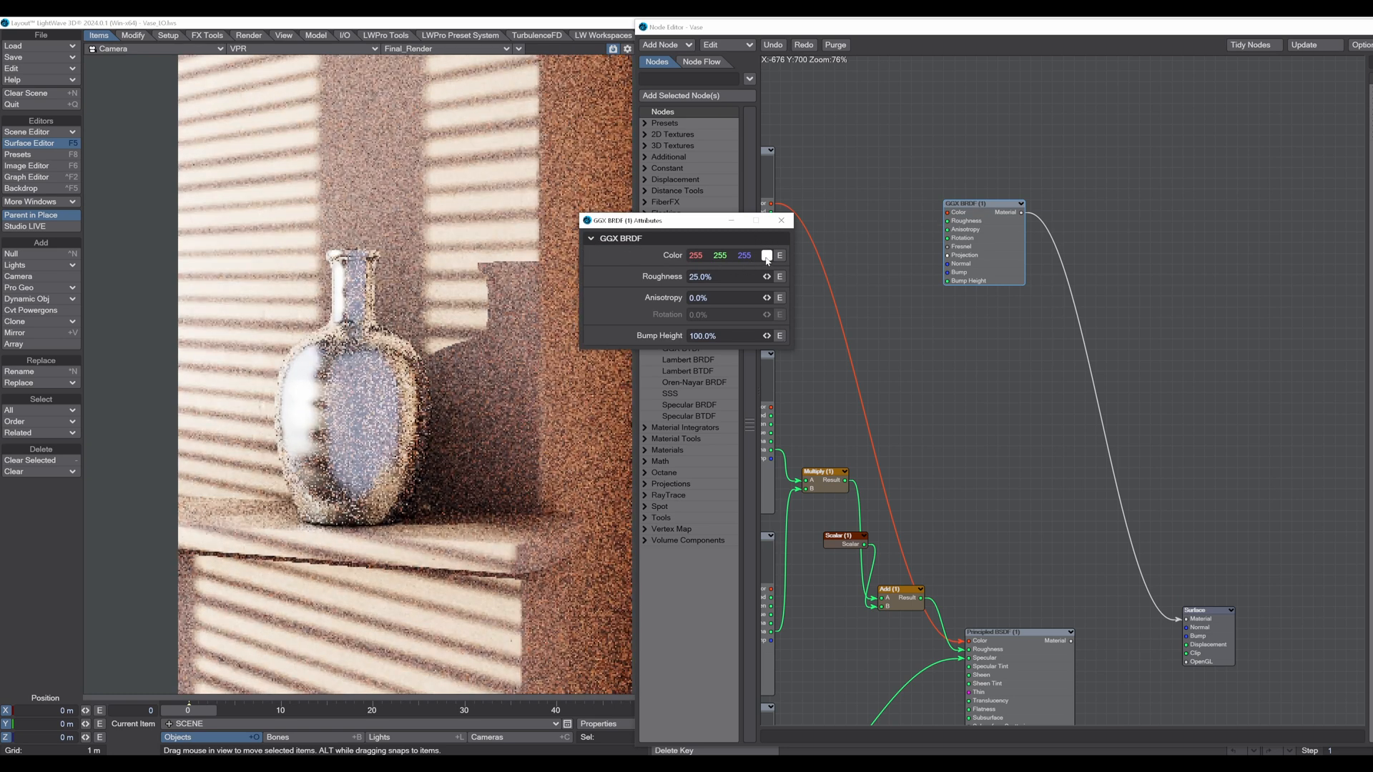
left_click(766, 256)
left_click_drag(703, 433, 669, 433)
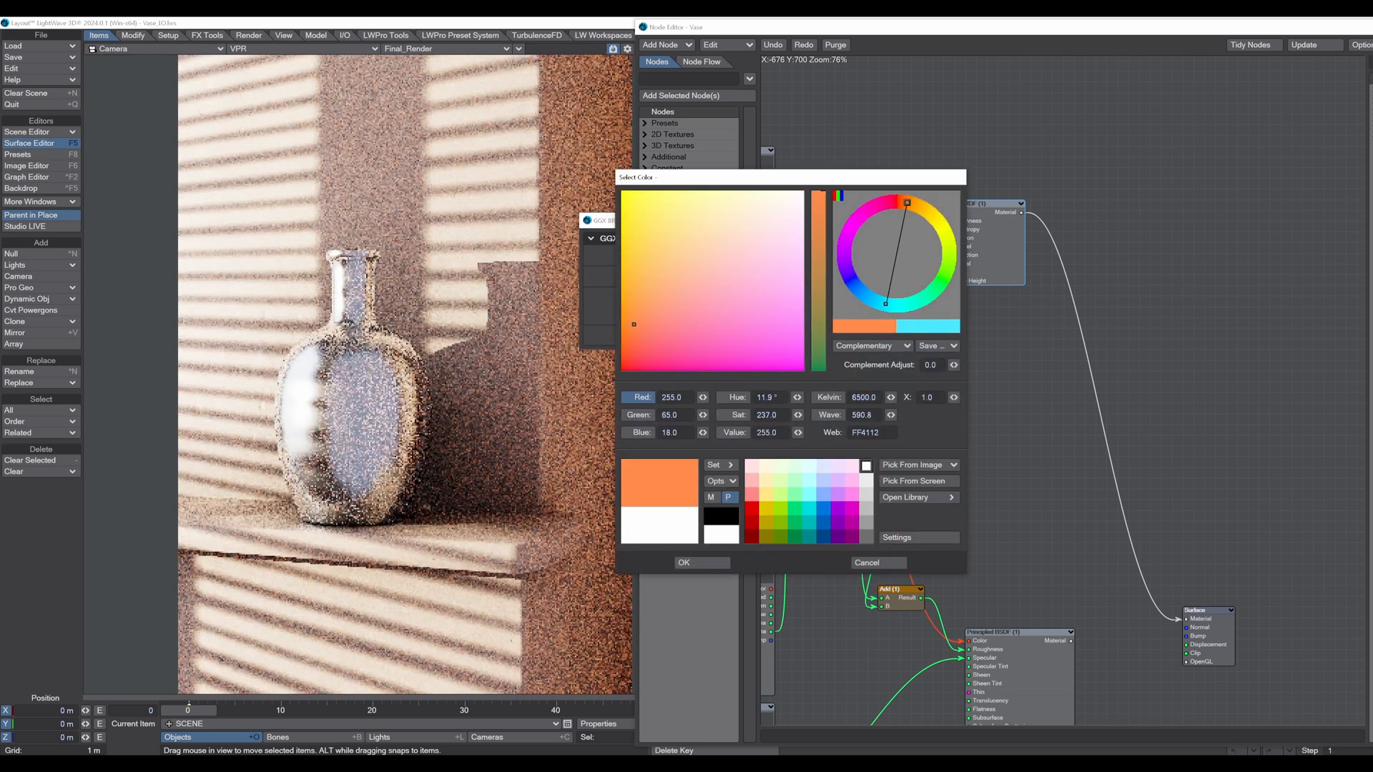
left_click(697, 563)
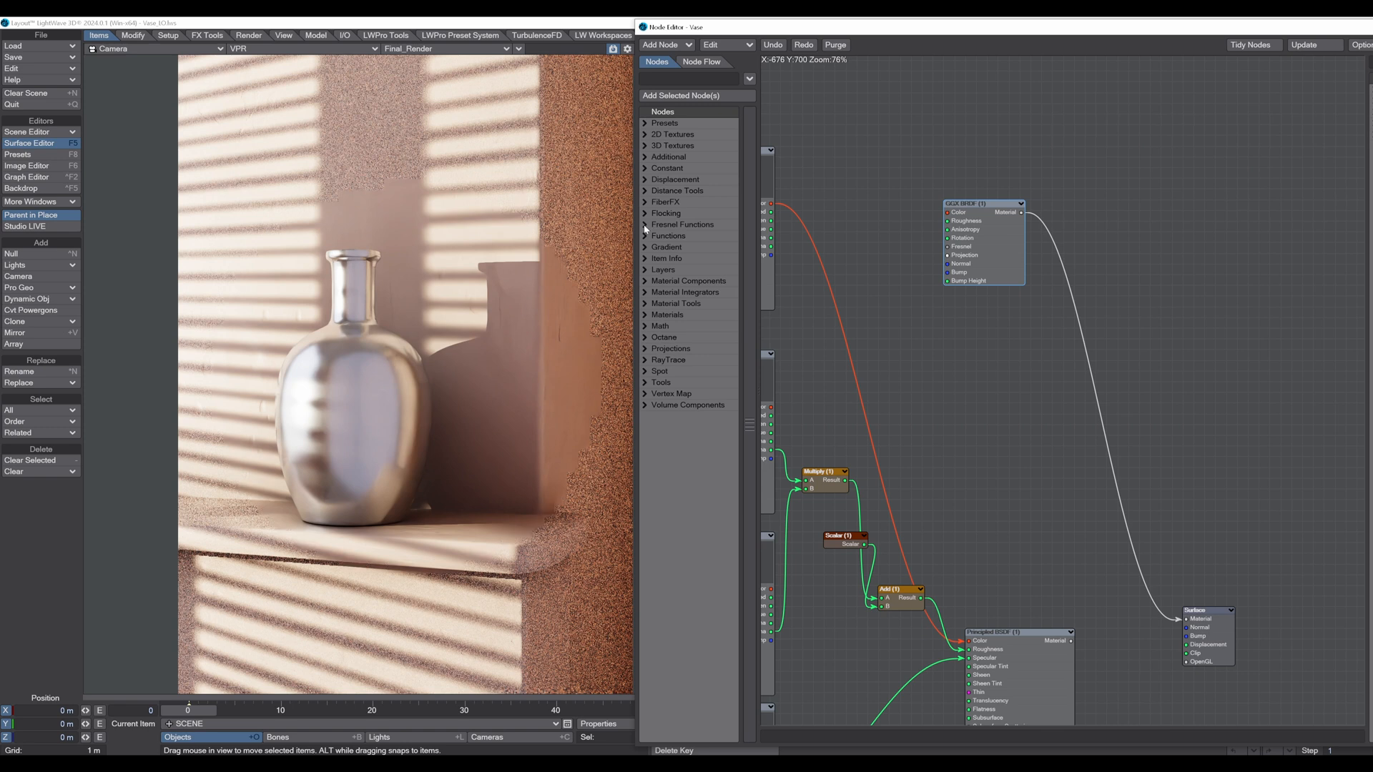
Add a Fresnel Conductor node beside the GGX BRDF and connect its Fresnel output to the GGX BRDF Fresnel input
left_click(650, 227)
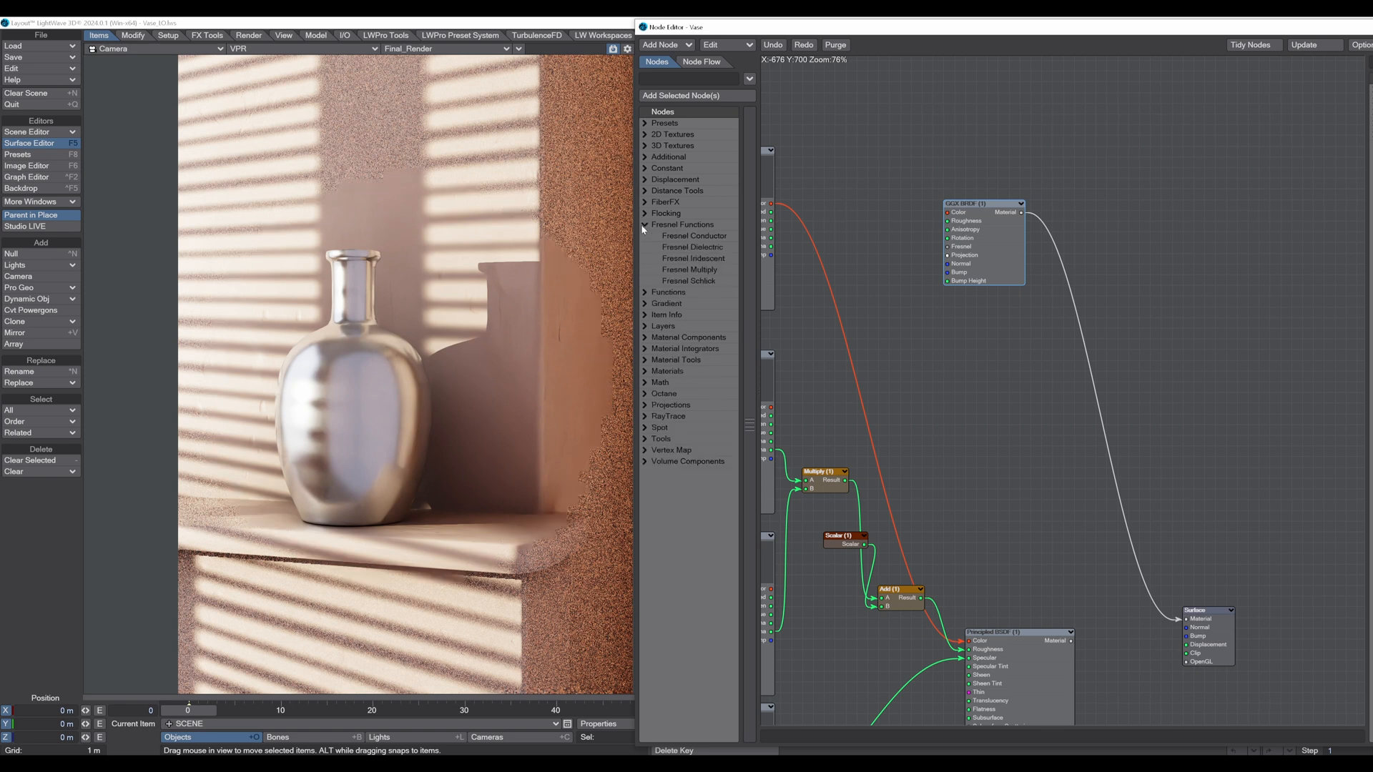
double_click(693, 237)
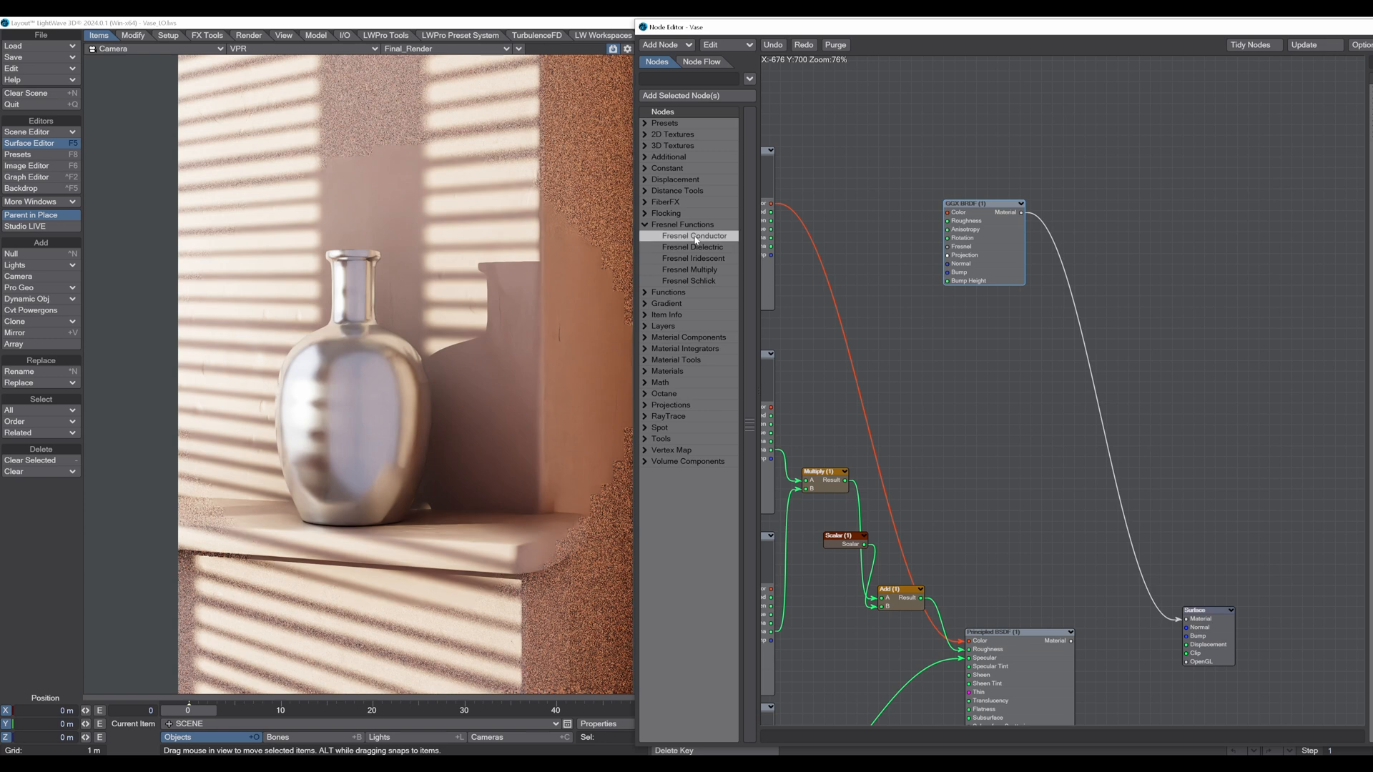
left_click_drag(1071, 394, 868, 213)
left_click_drag(891, 212, 958, 247)
left_click_drag(892, 213, 946, 247)
Set the Fresnel Conductor color to blue, RGB 0, 82, 220, close its settings and place the node slightly lower
double_click(858, 203)
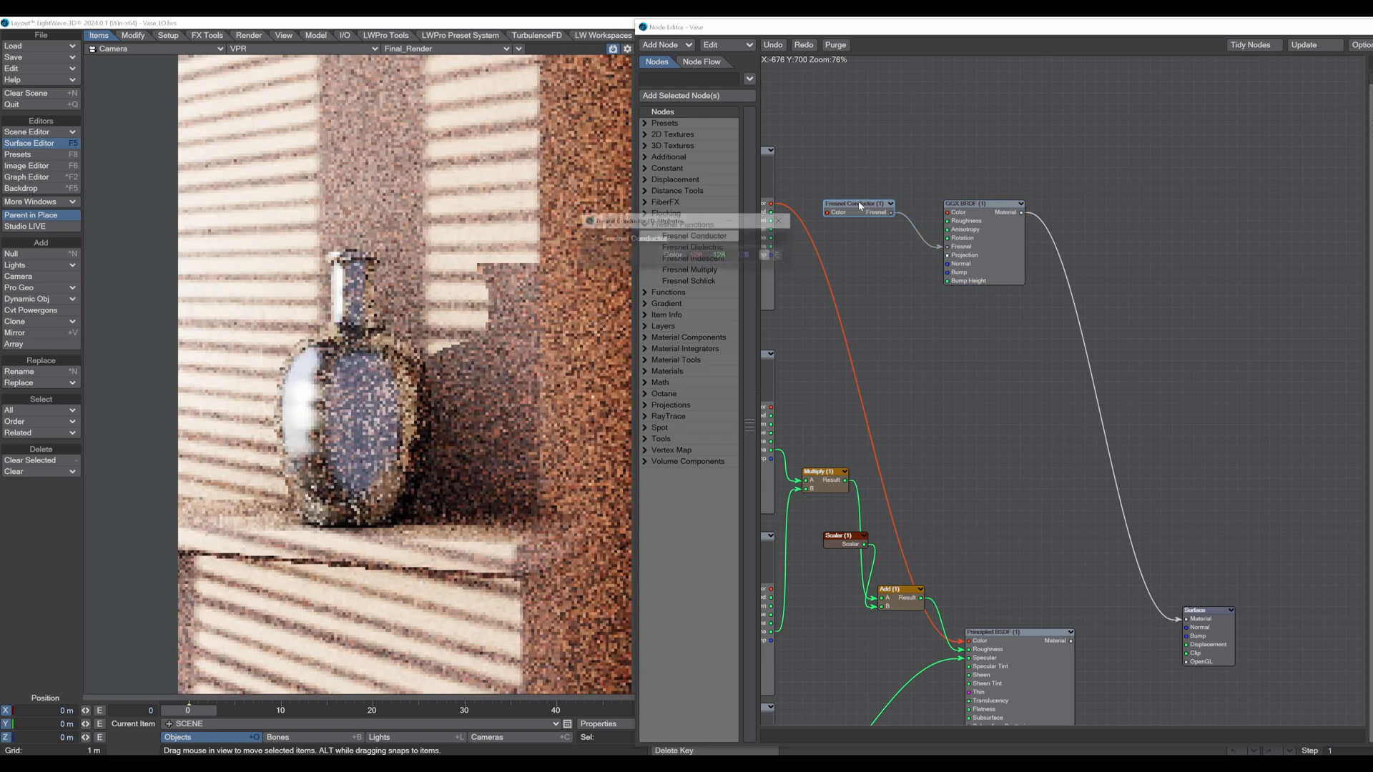
left_click(766, 255)
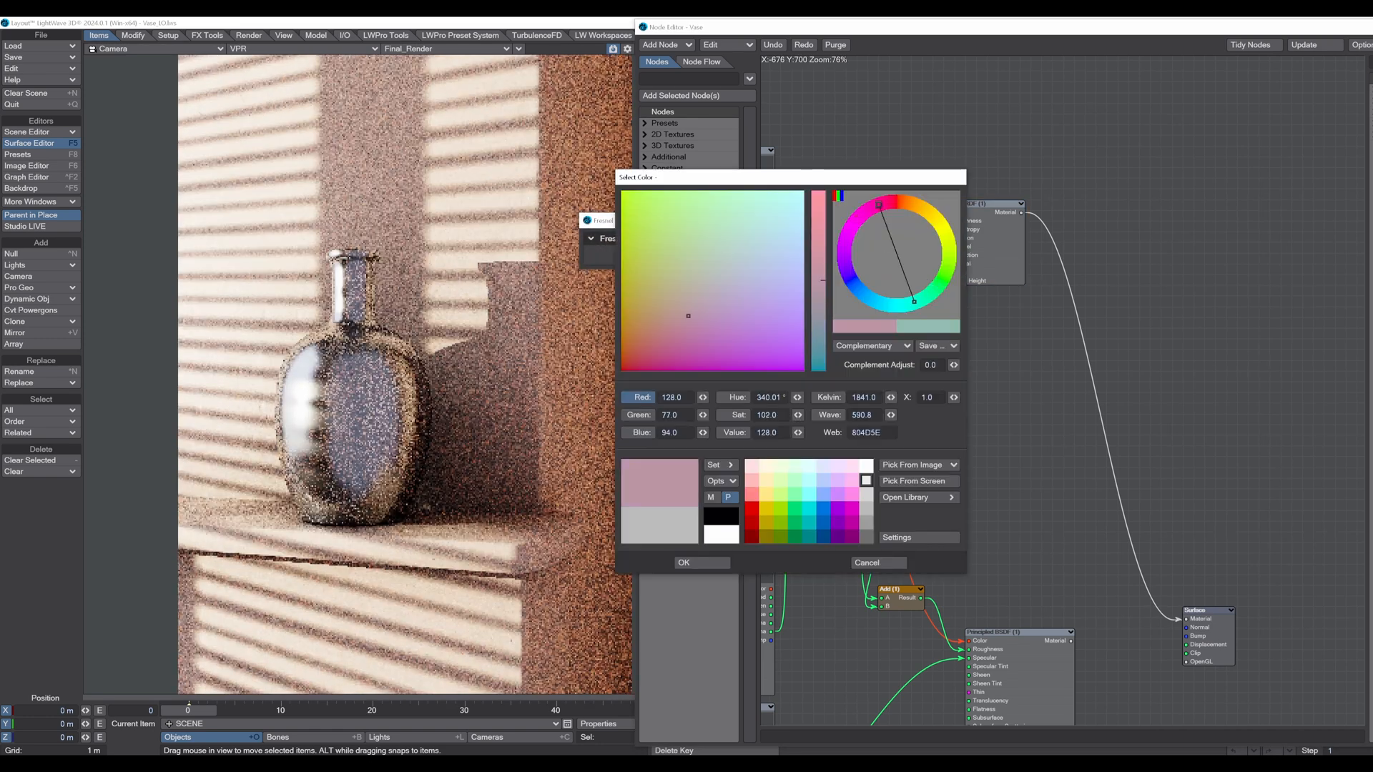
left_click(823, 509)
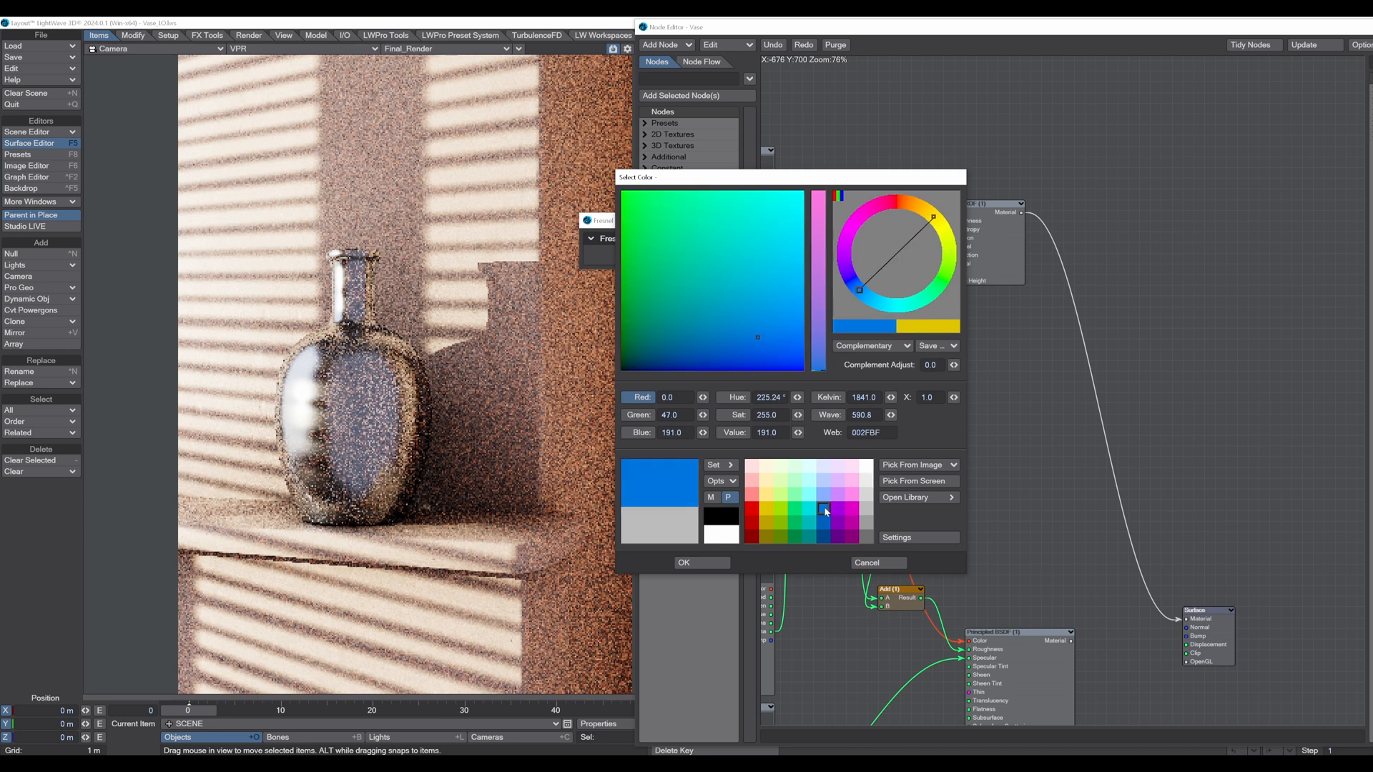
left_click_drag(762, 339, 778, 312)
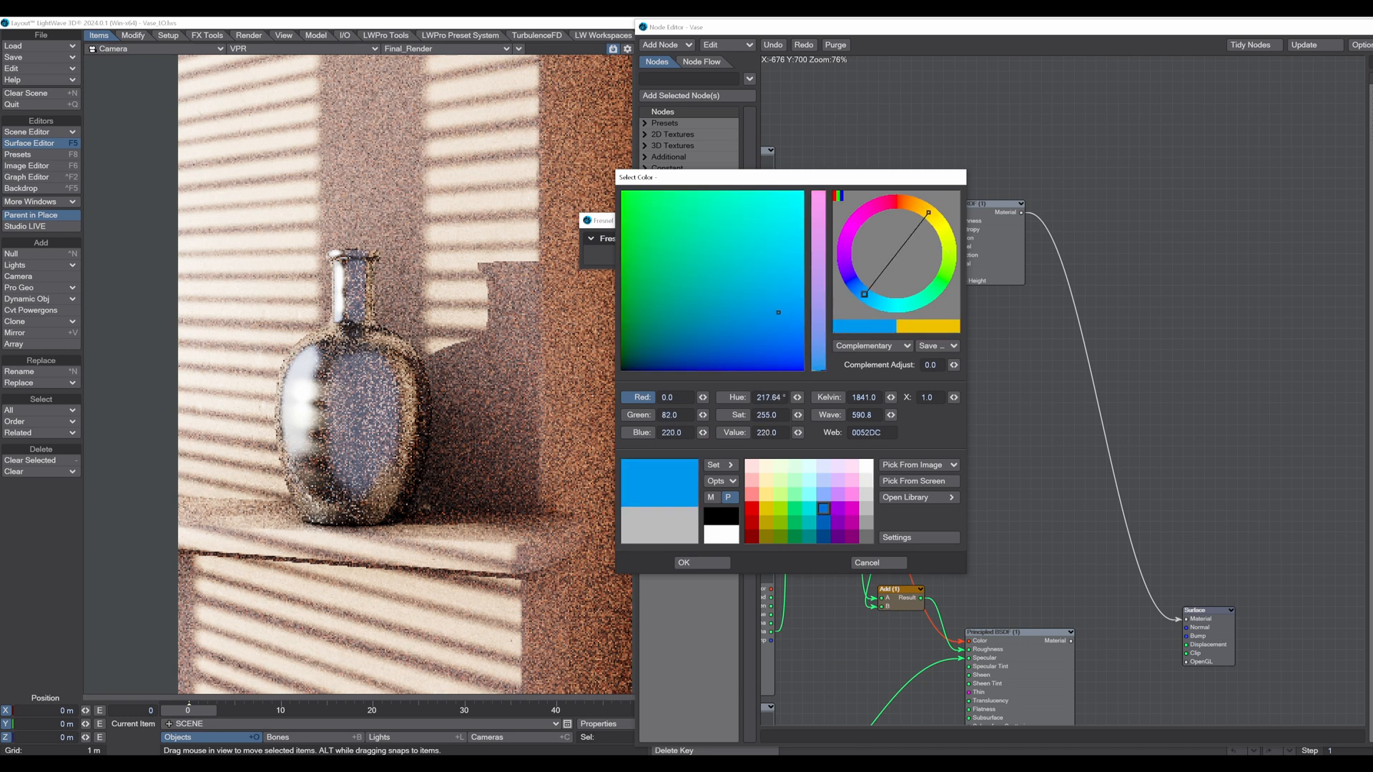
left_click(684, 563)
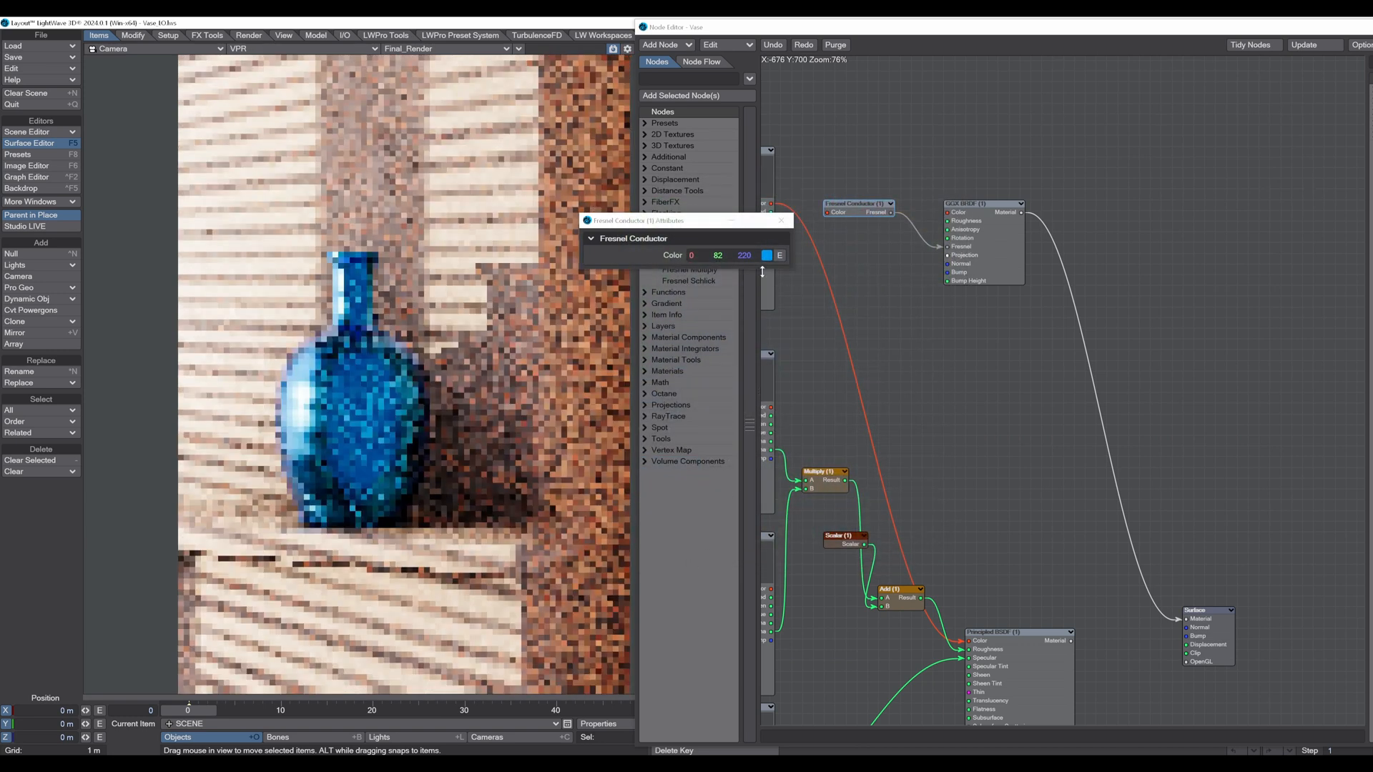
left_click(780, 220)
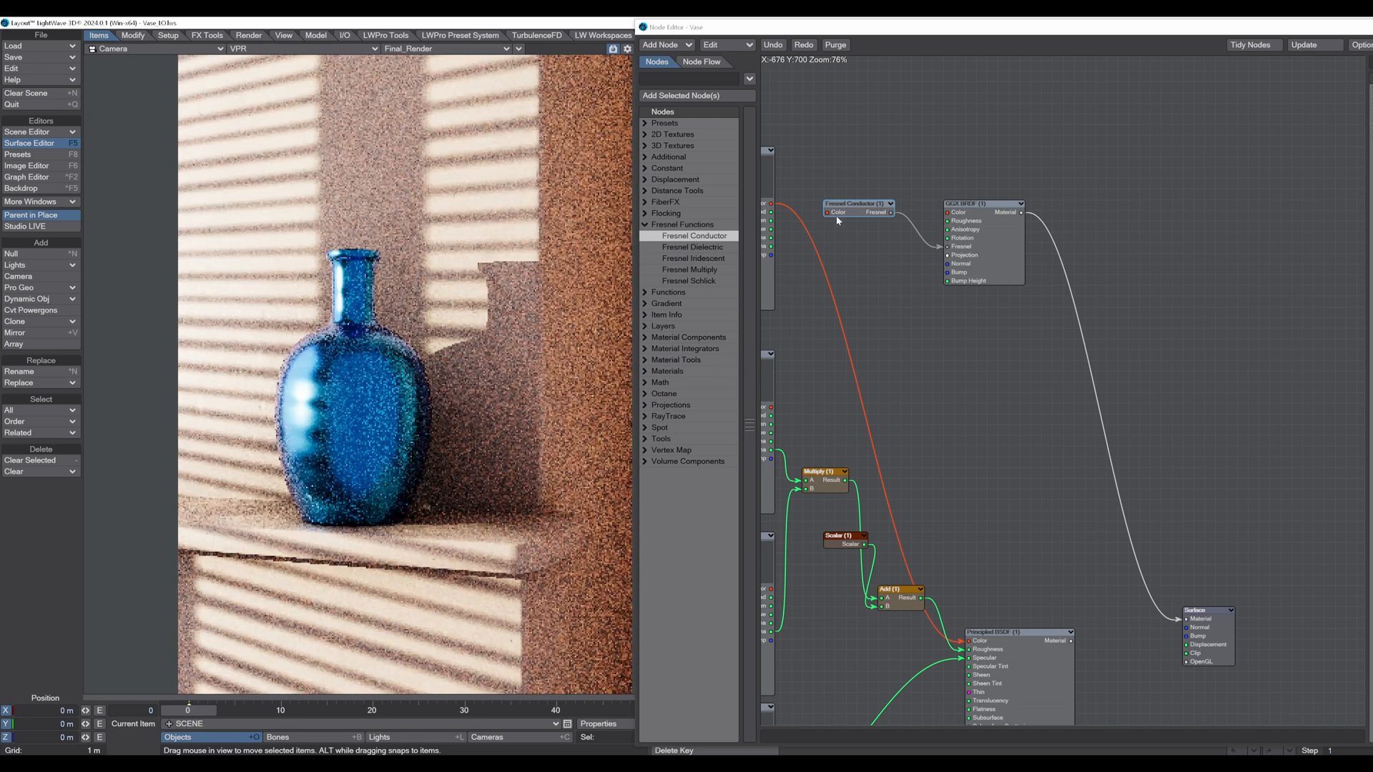
left_click_drag(837, 218, 859, 248)
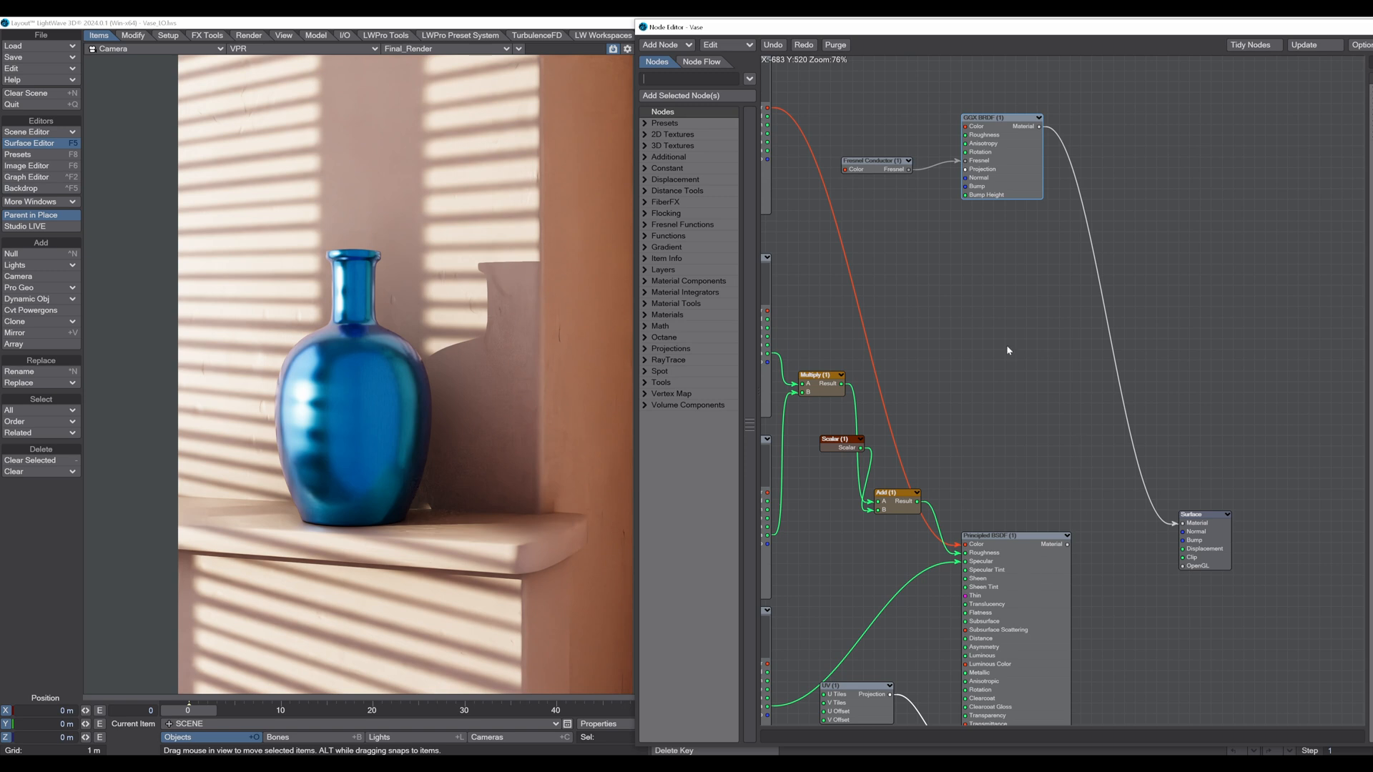
Add a Material Mixer node with GGX BRDF as A and Principled BSDF as B, and connect its Material output to the Surface Material input
left_click(644, 304)
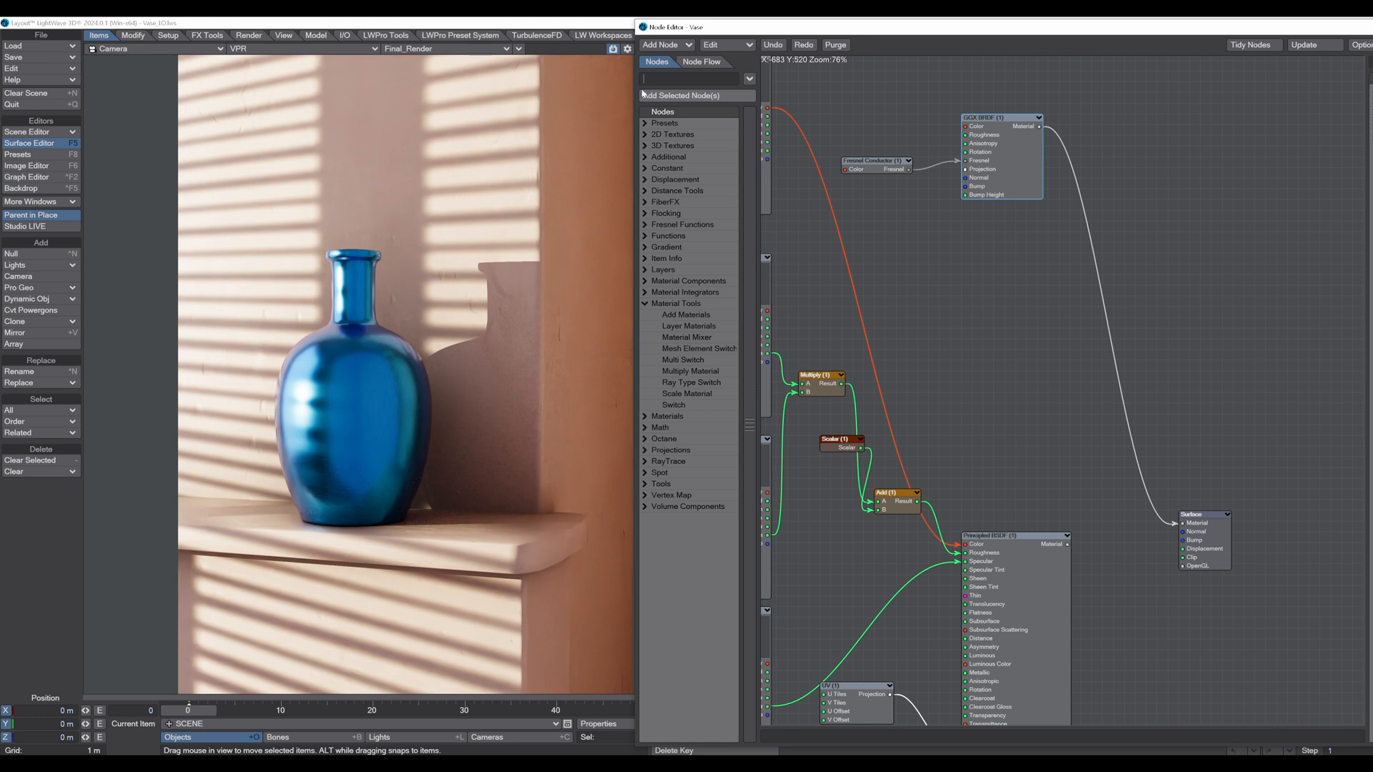
type("mix")
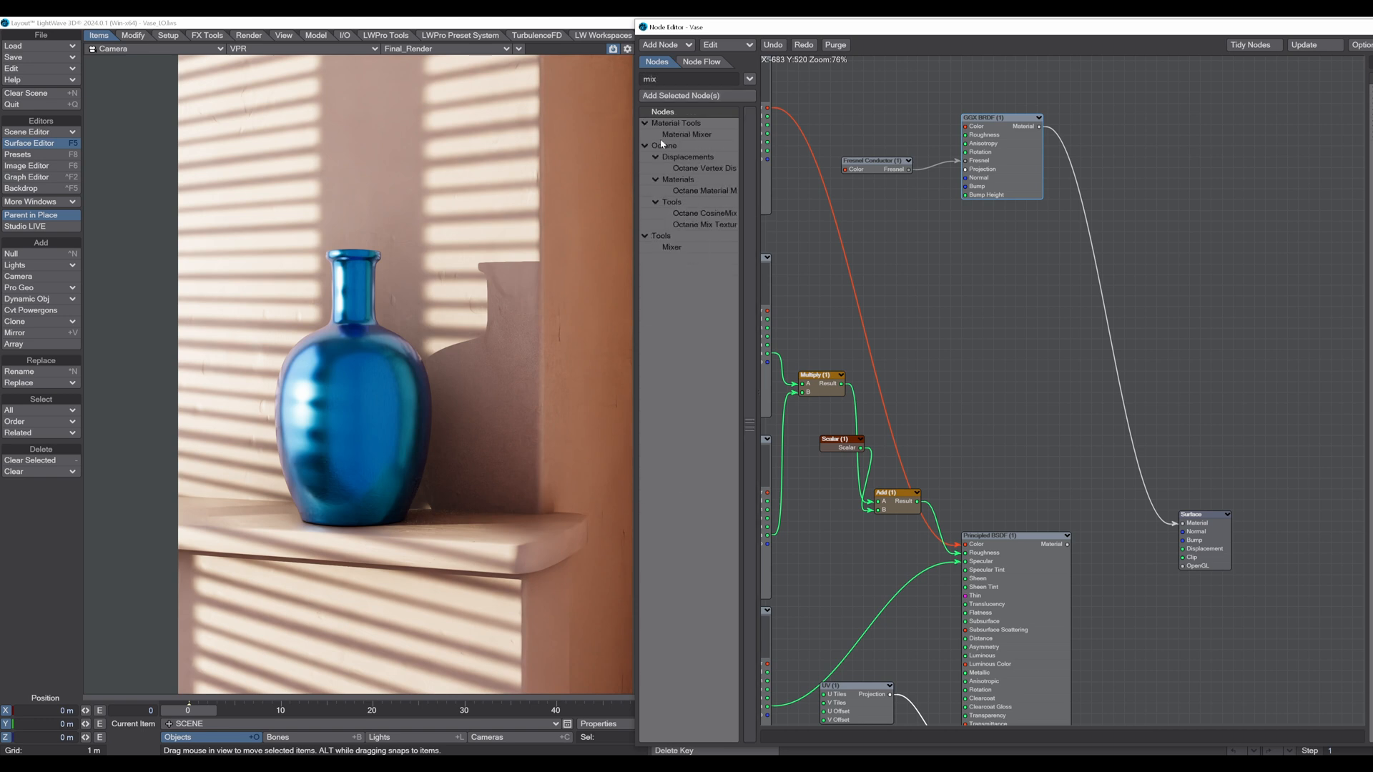
double_click(700, 136)
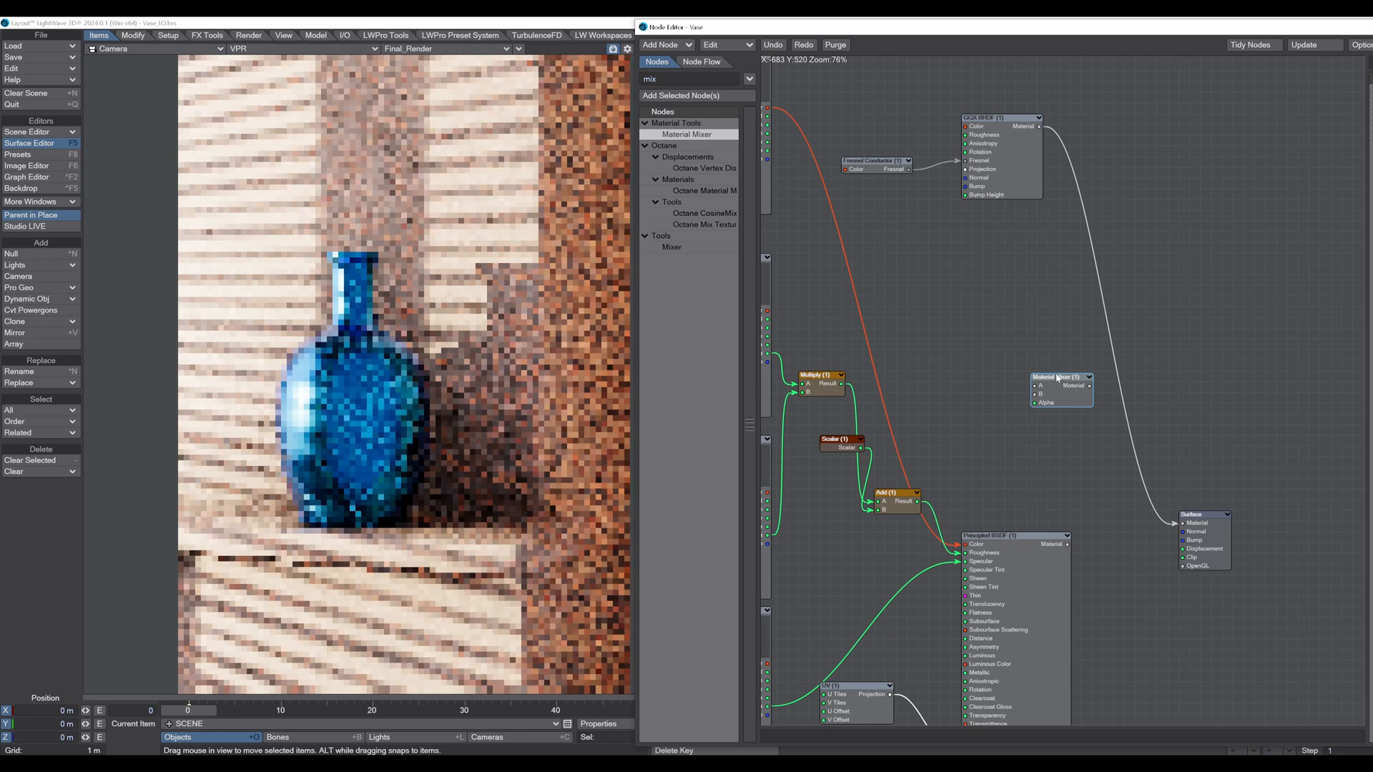
left_click_drag(1058, 375, 1155, 197)
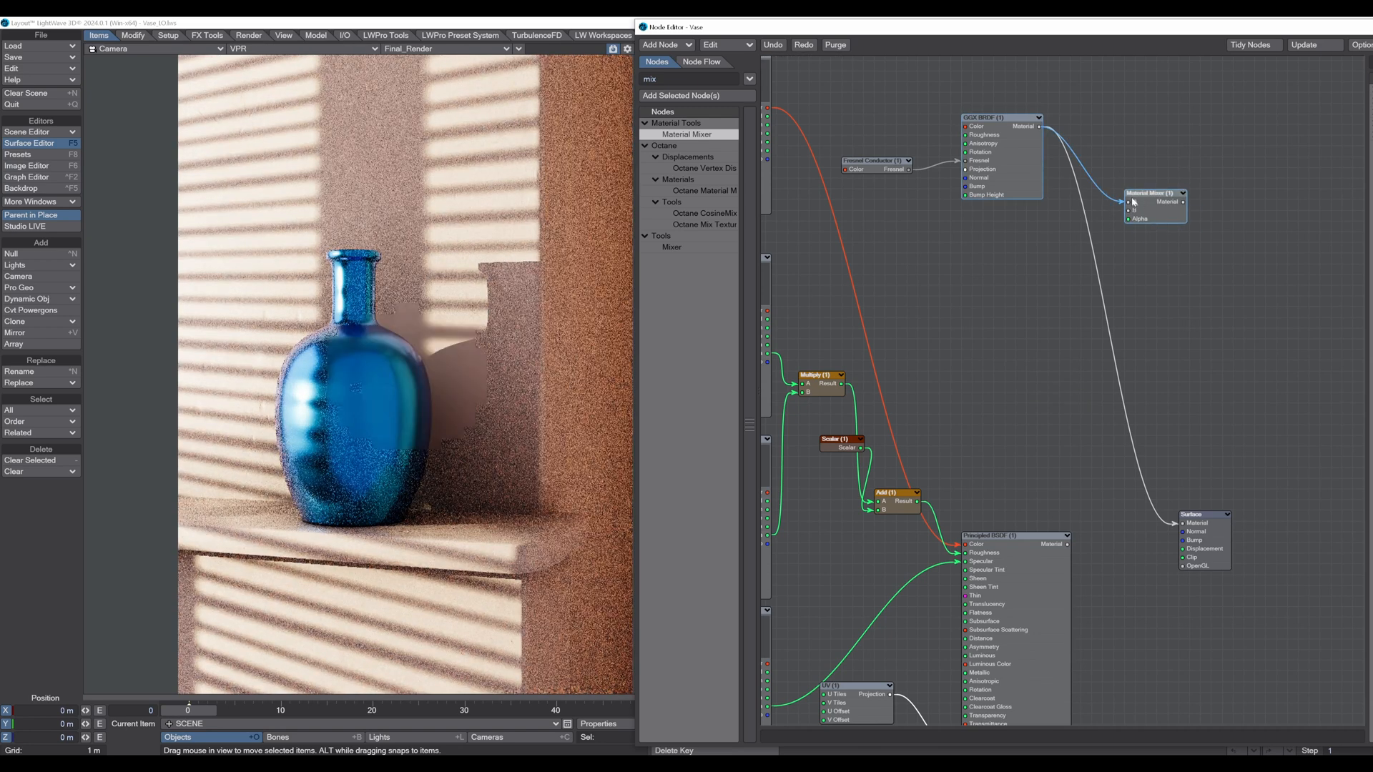
left_click_drag(1144, 195, 1155, 184)
left_click_drag(1067, 544, 1255, 471)
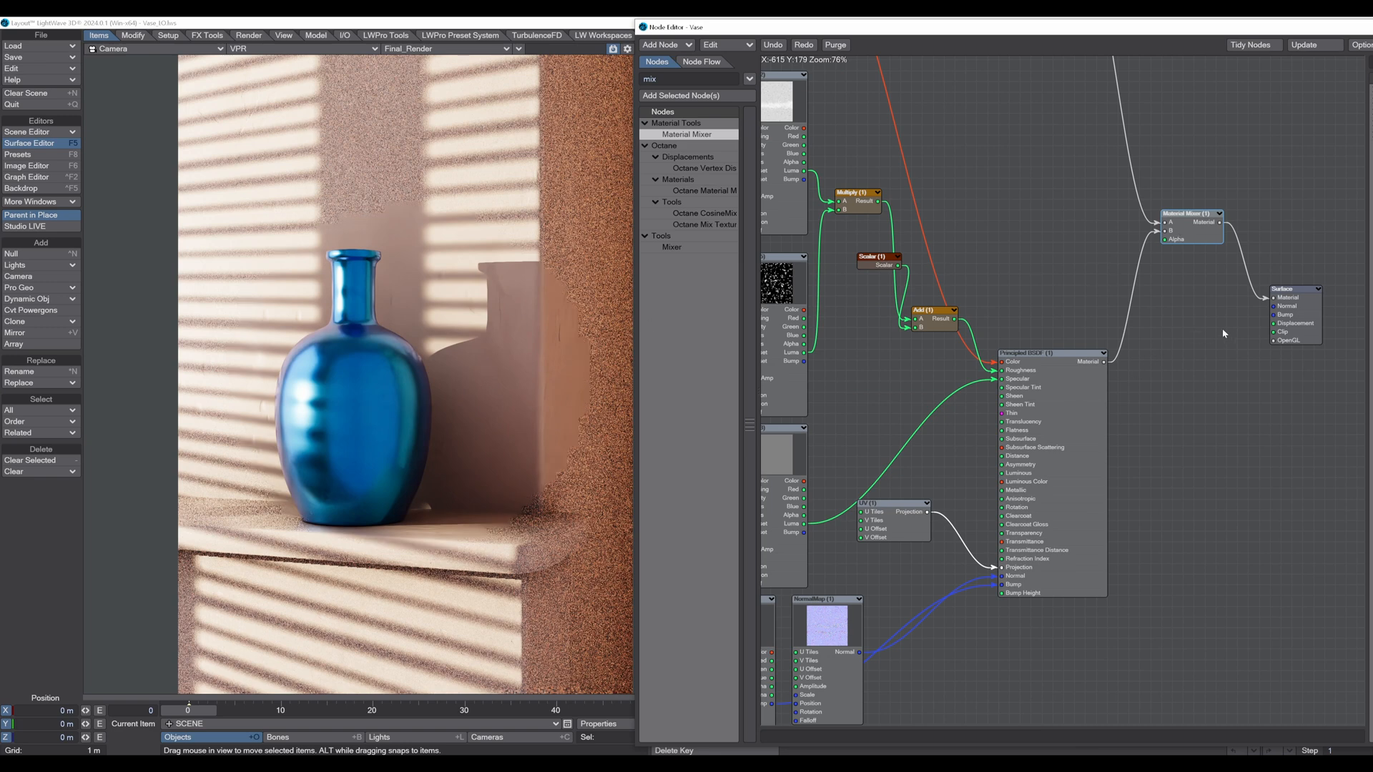
Move the Image (4) node below the Principled BSDF and connect its Luma output to the Material Mixer Alpha input
middle_click_drag(1188, 369, 1242, 263)
left_click_drag(814, 499, 1032, 547)
middle_click_drag(1239, 321, 1165, 402)
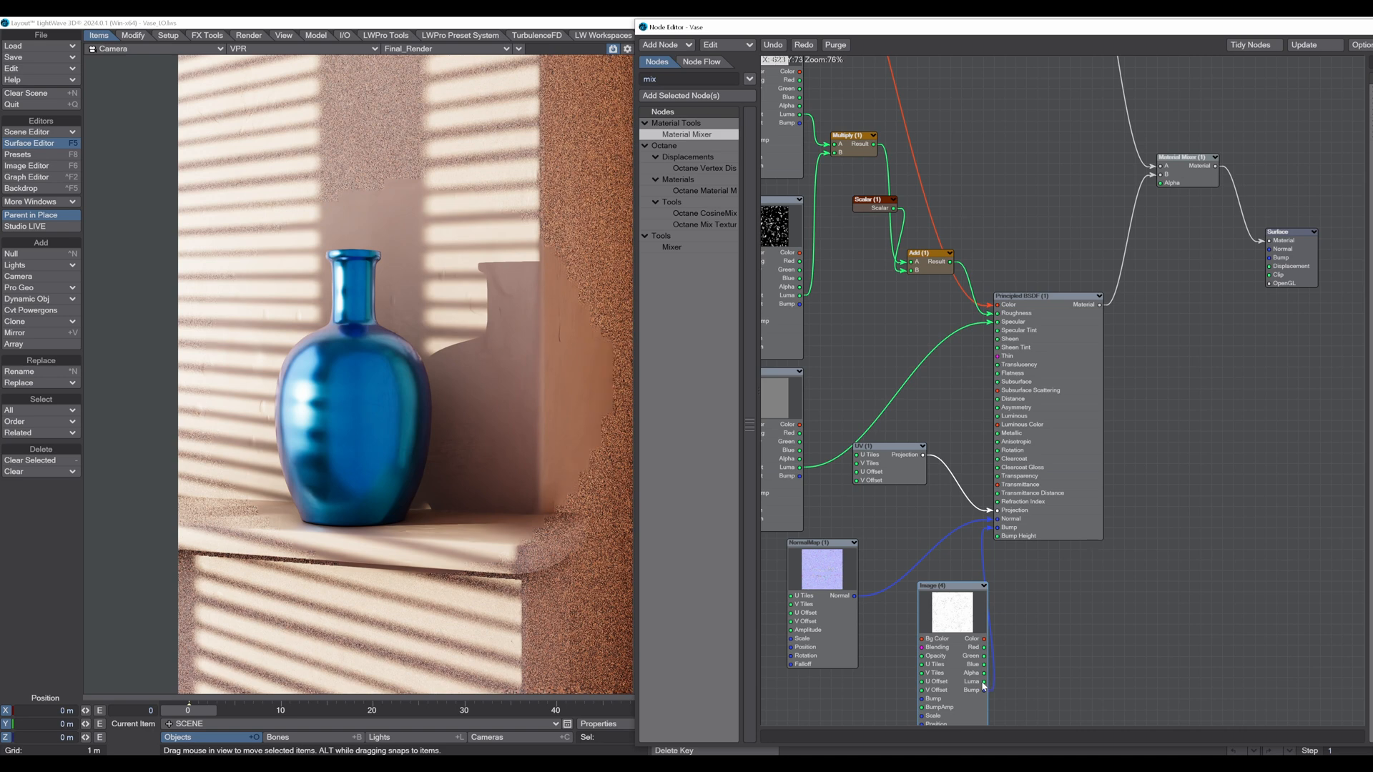
left_click_drag(983, 683, 1169, 185)
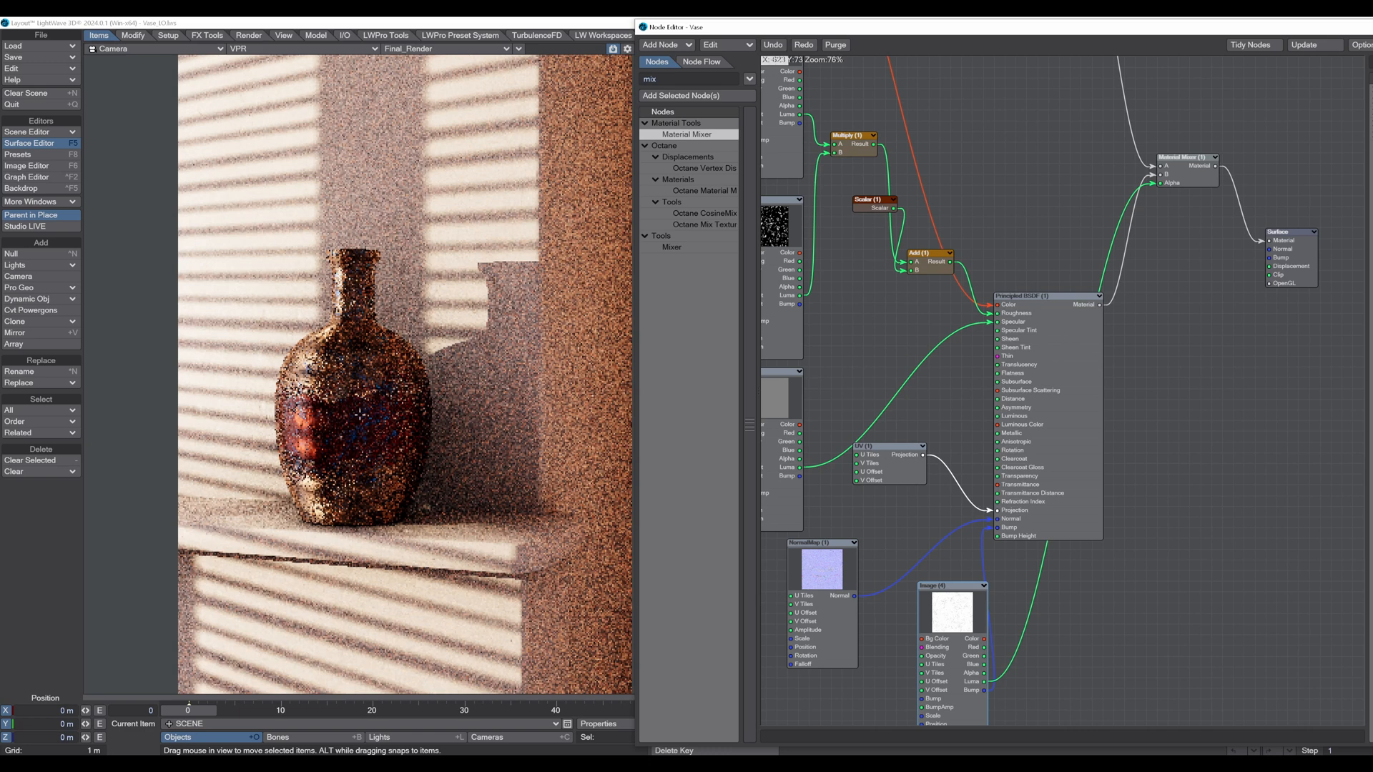
middle_click_drag(1040, 156, 1051, 356)
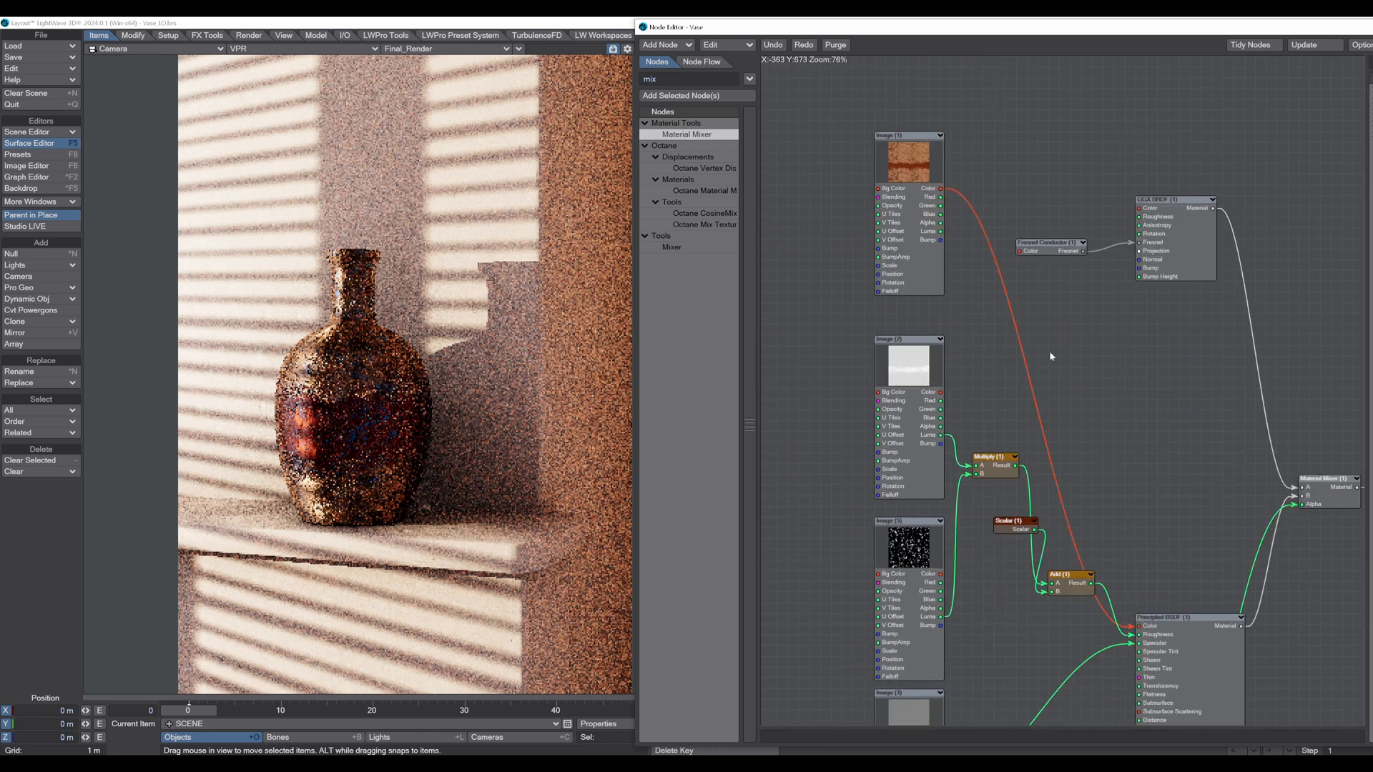
middle_click_drag(1186, 503, 1003, 339)
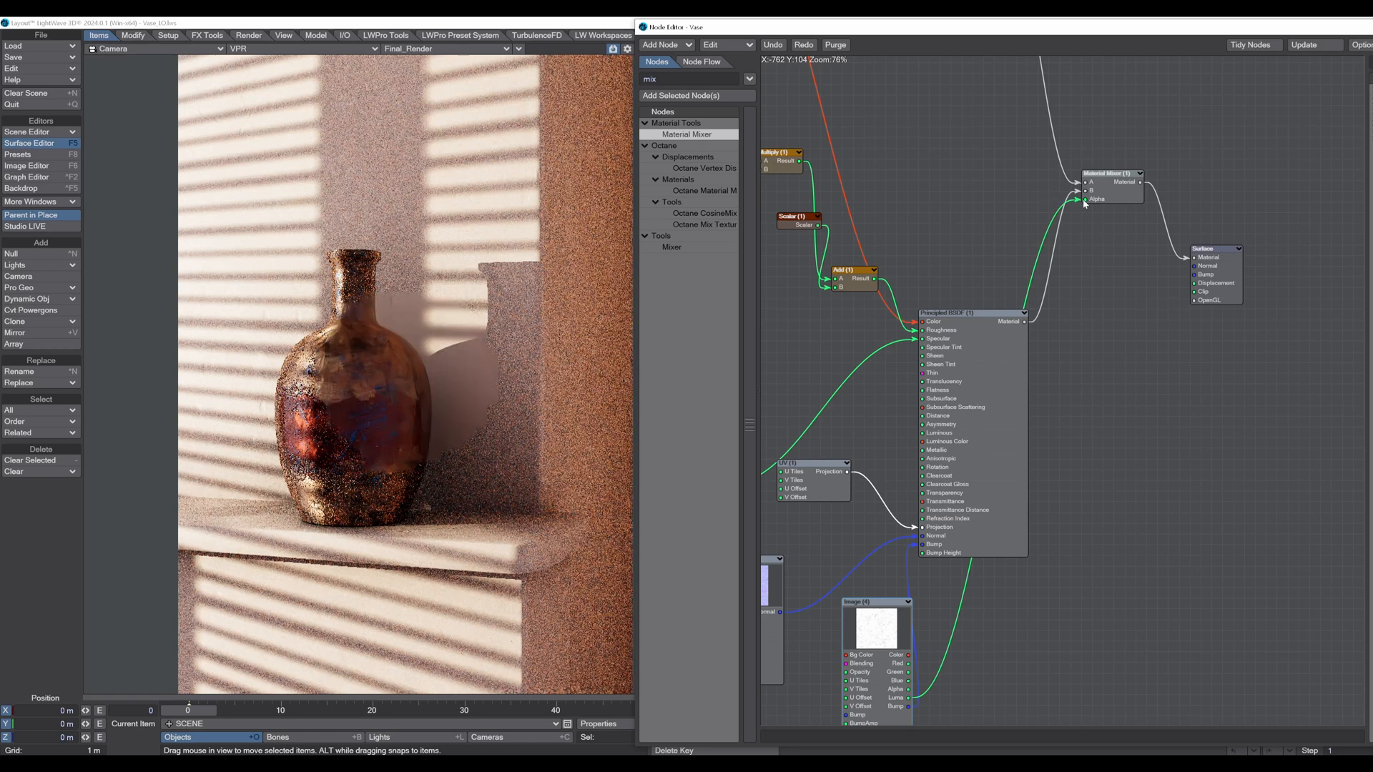
middle_click_drag(1008, 156, 1065, 488)
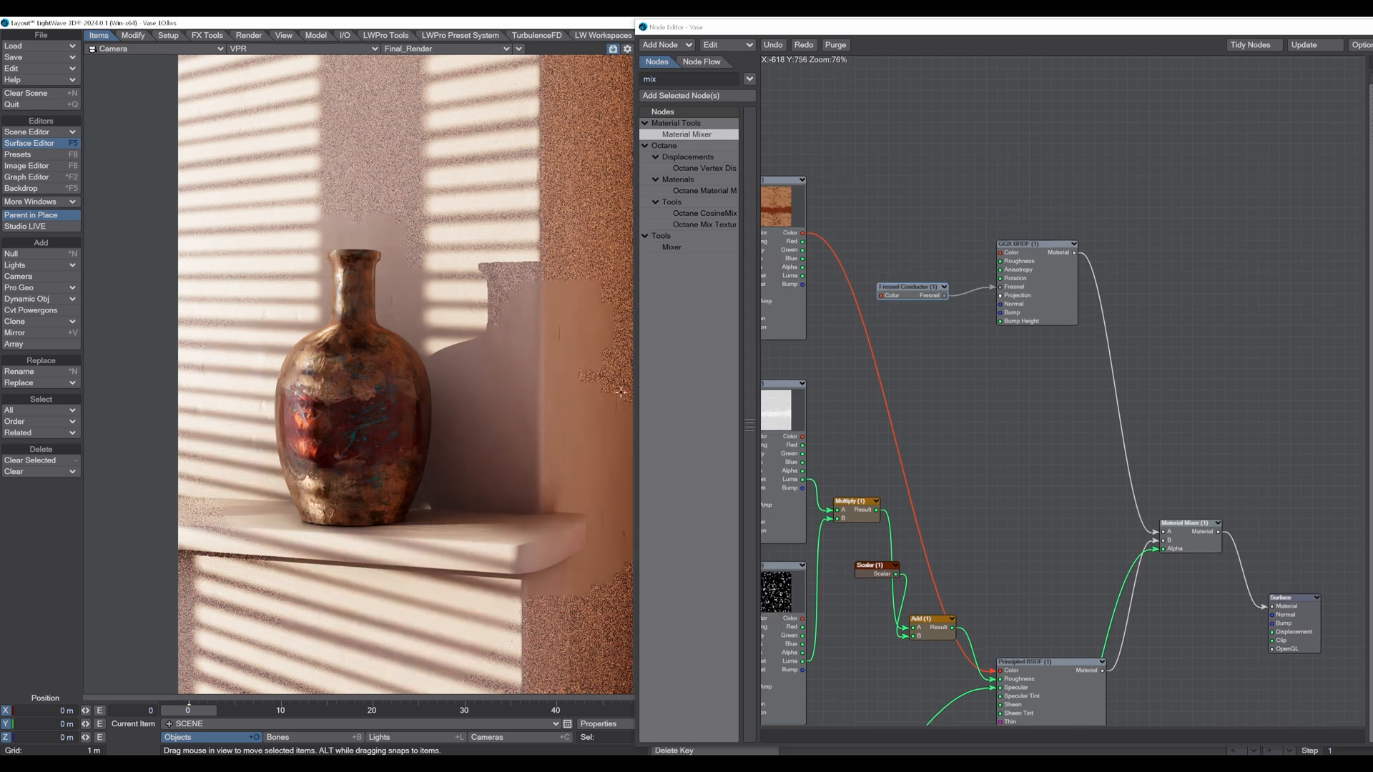
scroll(976, 401, "down", 6)
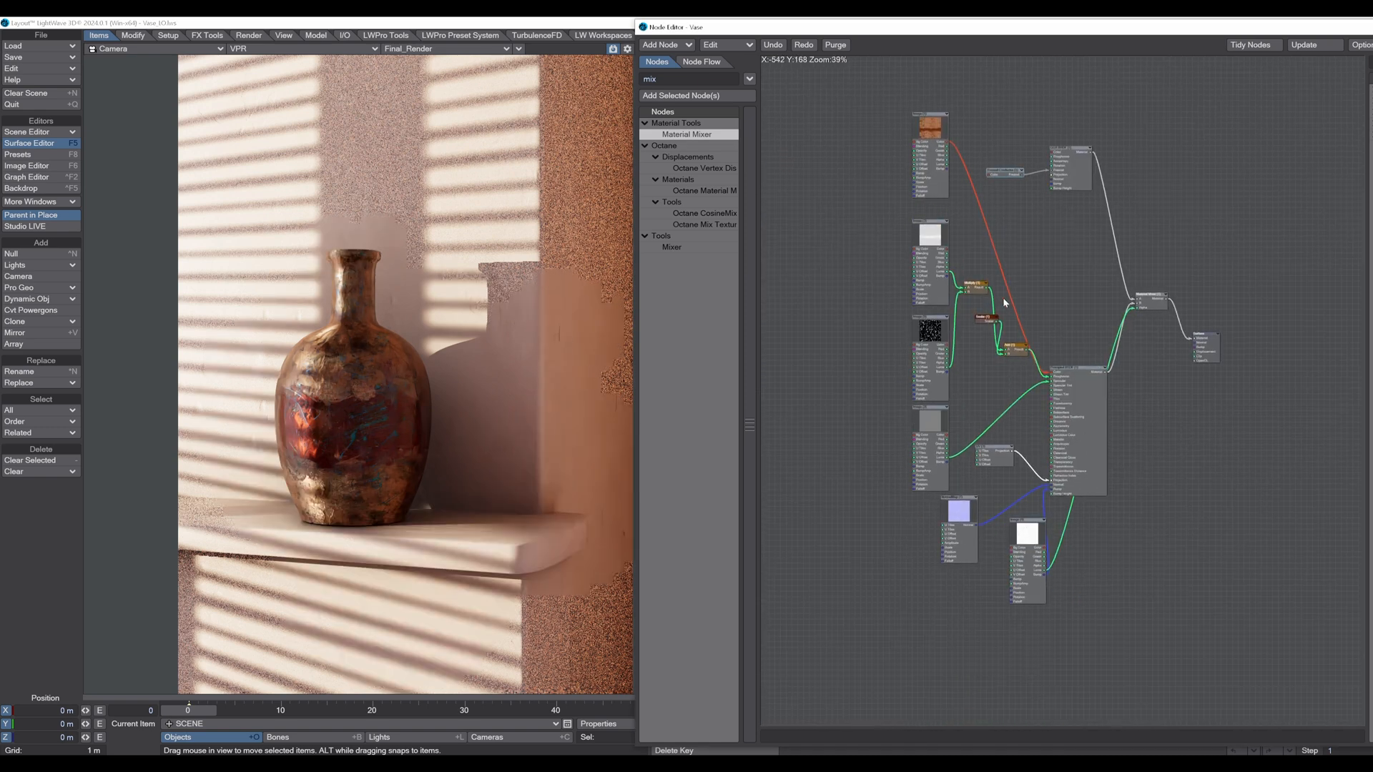